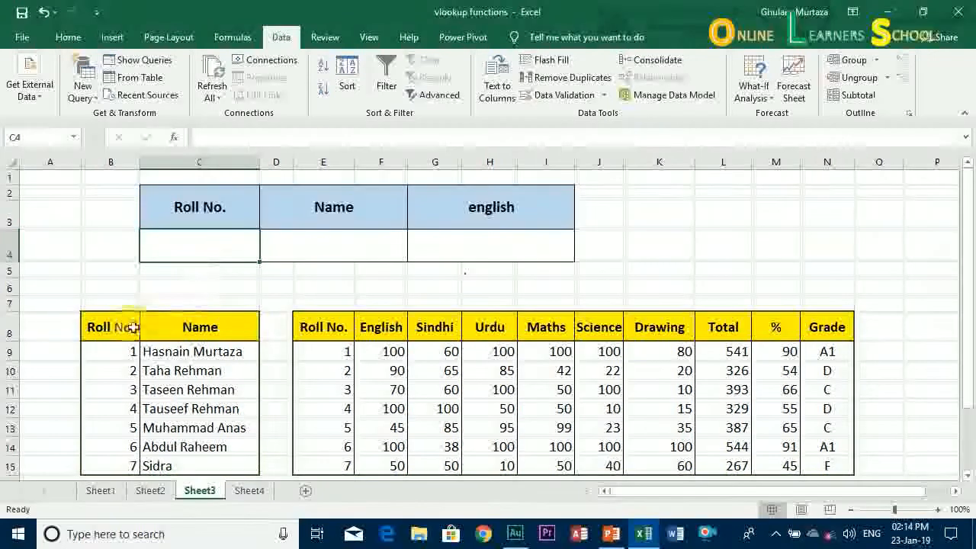
# Examine the Roll No. and Name table and the marks table, comparing their Roll No. columns.
pyautogui.moveTo(99, 327); pyautogui.dragTo(218, 462)
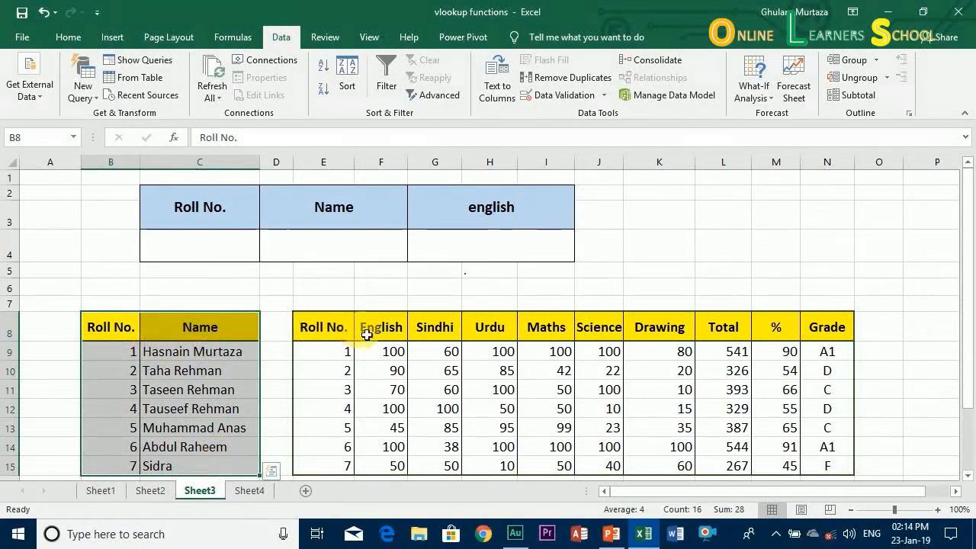
pyautogui.moveTo(335, 326); pyautogui.dragTo(830, 481)
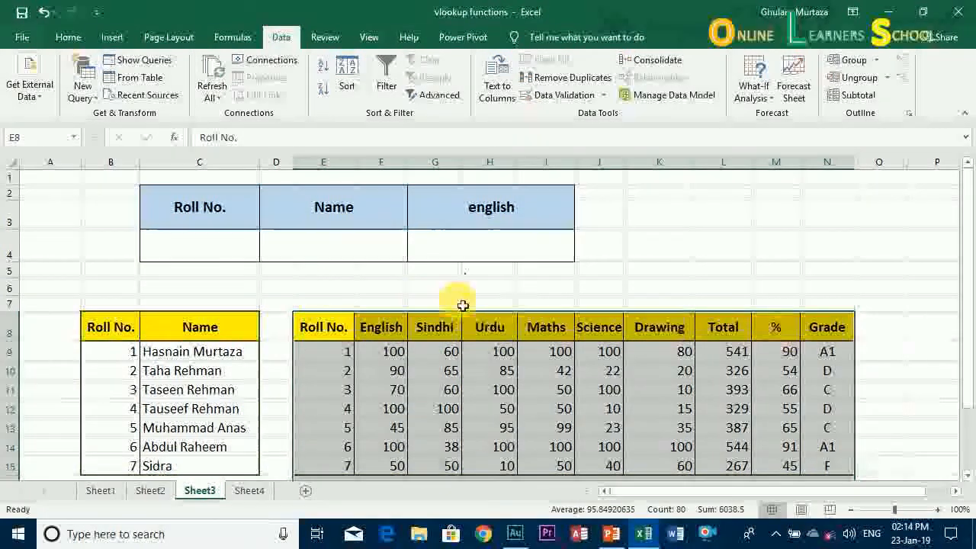
pyautogui.click(342, 288)
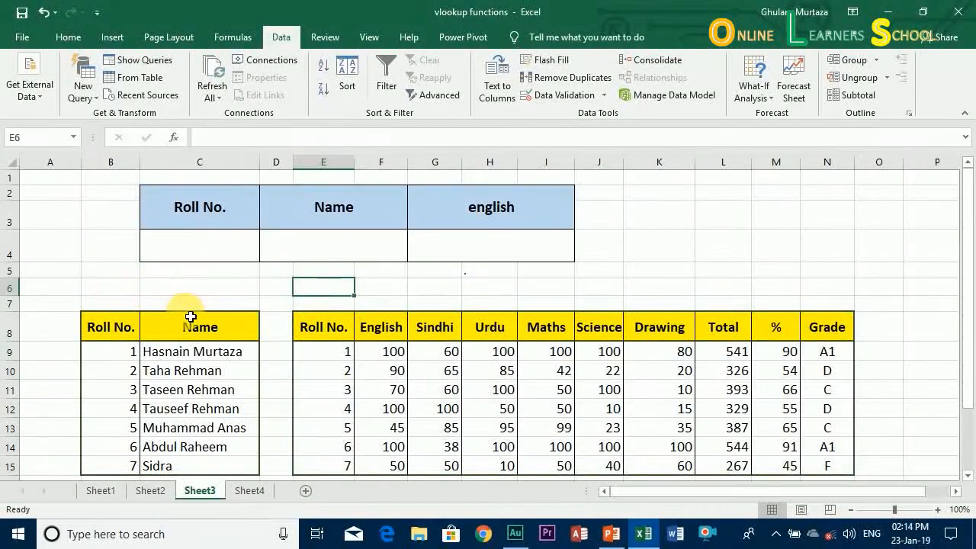
pyautogui.moveTo(113, 327); pyautogui.dragTo(109, 458)
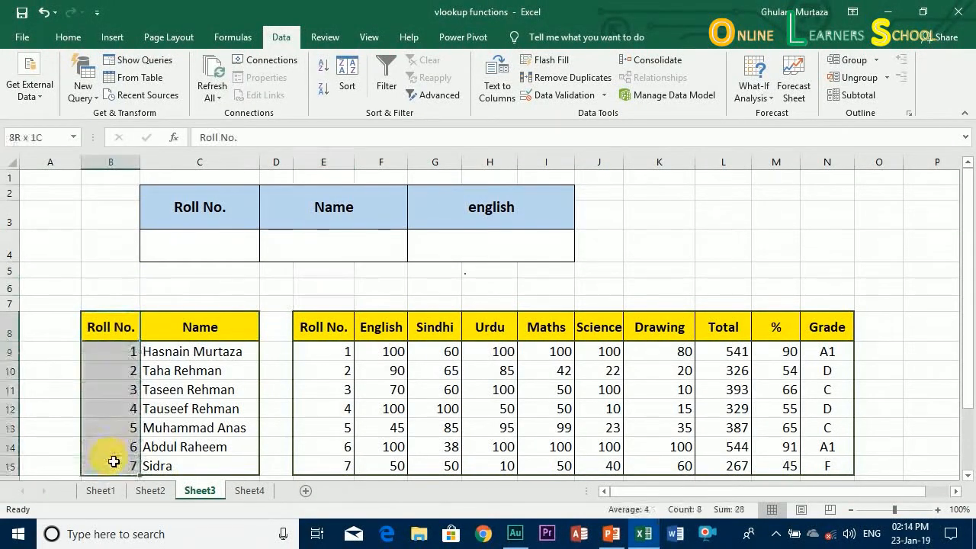
pyautogui.moveTo(316, 324); pyautogui.dragTo(337, 458)
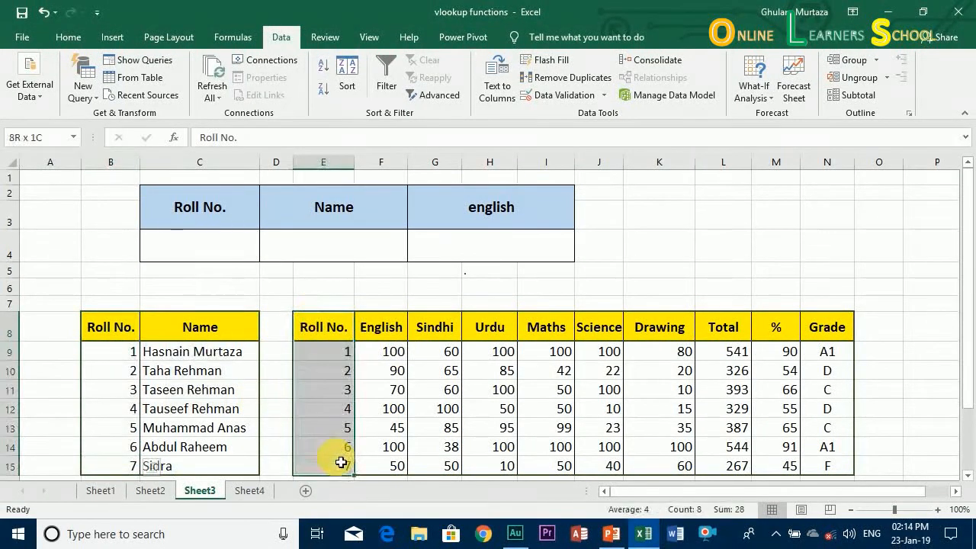
# Inspect roll number 1's record in row 9 across both tables, from the name through the subject marks, total, percentage and grade.
pyautogui.click(132, 352)
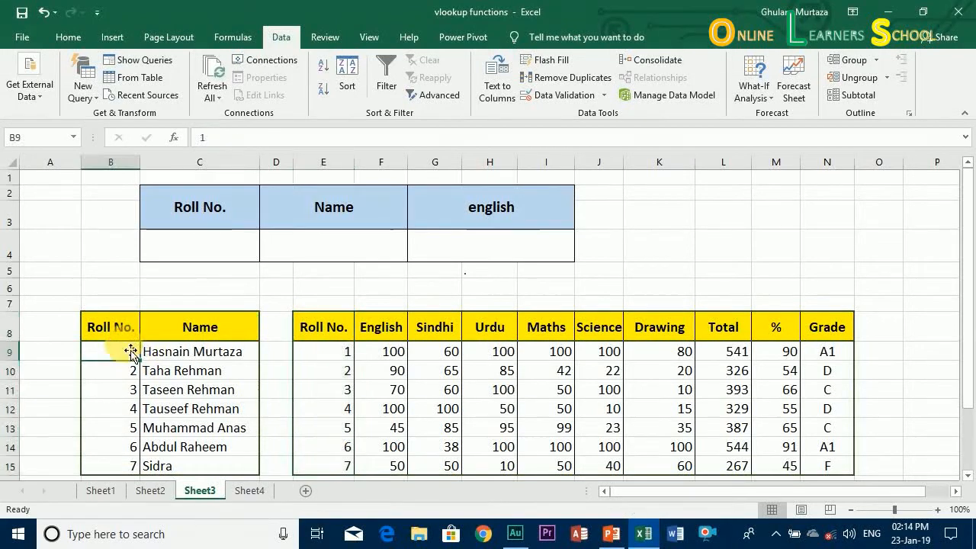
pyautogui.click(195, 351)
pyautogui.click(348, 352)
pyautogui.click(389, 352)
pyautogui.click(499, 352)
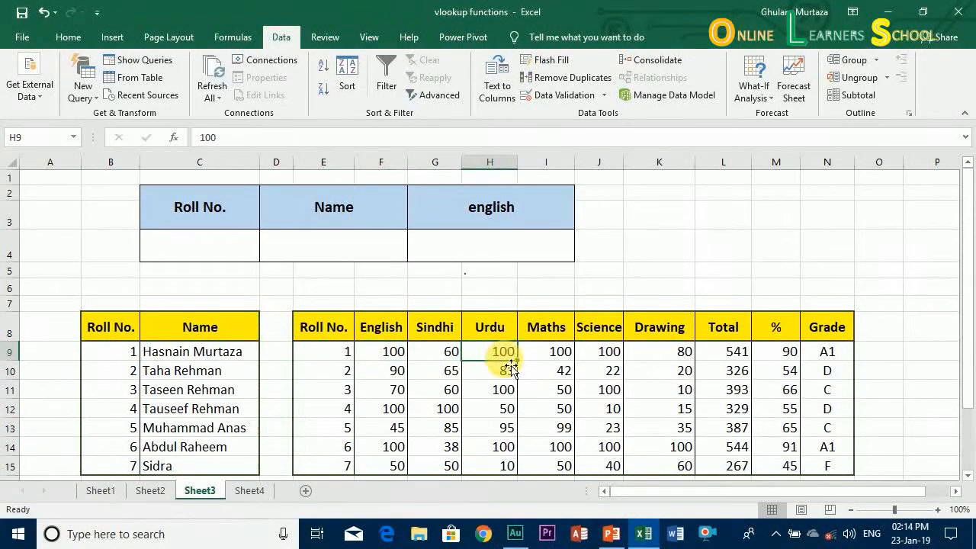
pyautogui.click(561, 354)
pyautogui.click(599, 355)
pyautogui.click(664, 355)
pyautogui.click(748, 361)
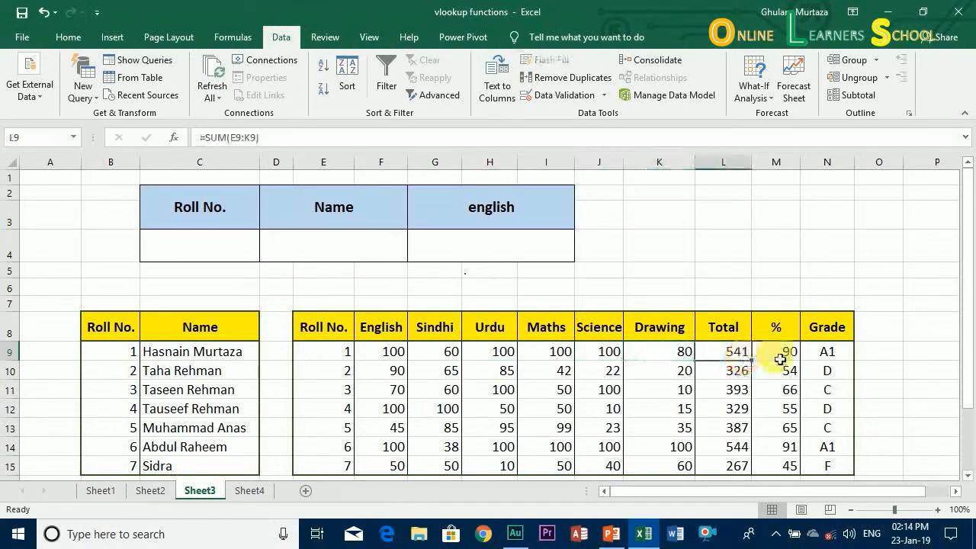
pyautogui.click(804, 357)
pyautogui.click(788, 358)
pyautogui.click(829, 361)
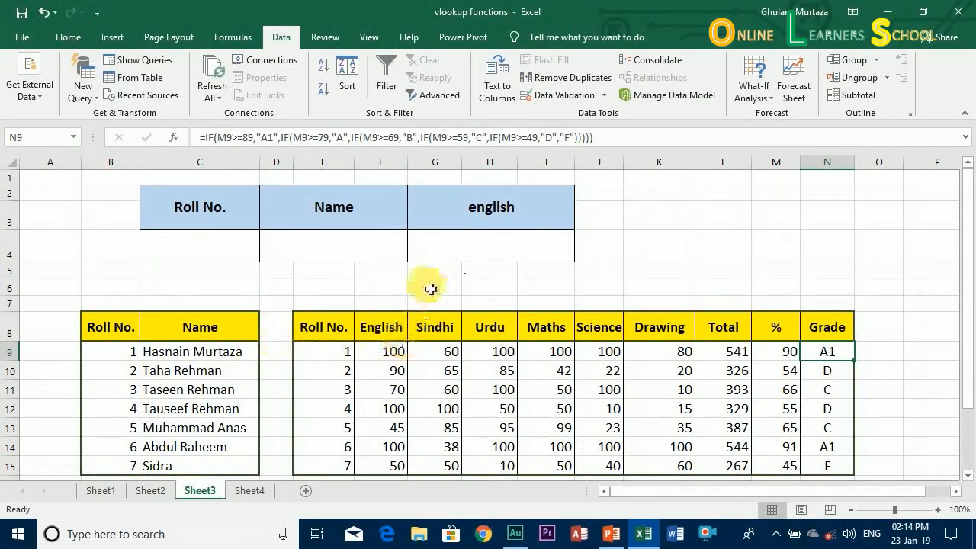
# Enter 1 as the roll number in cell C4 of the lookup table.
pyautogui.click(207, 262)
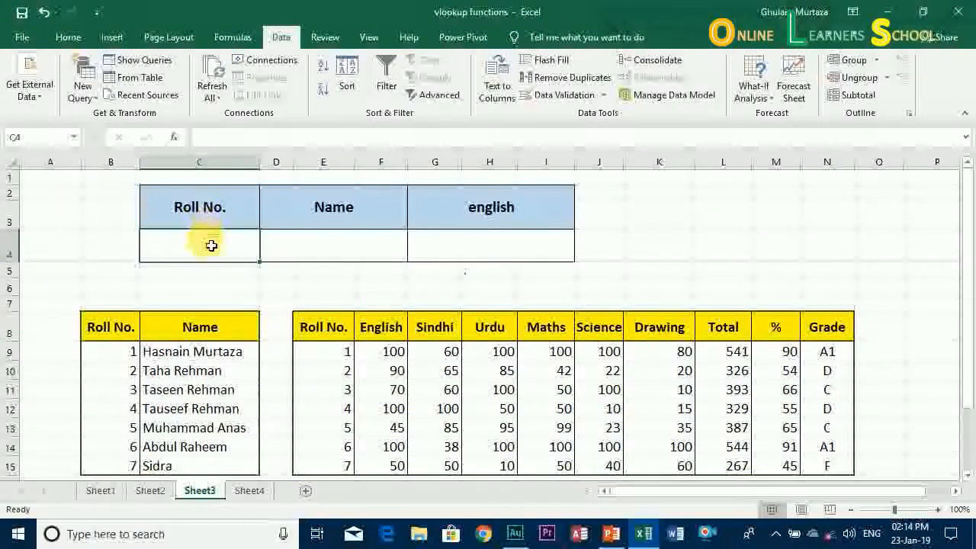
pyautogui.write('1')
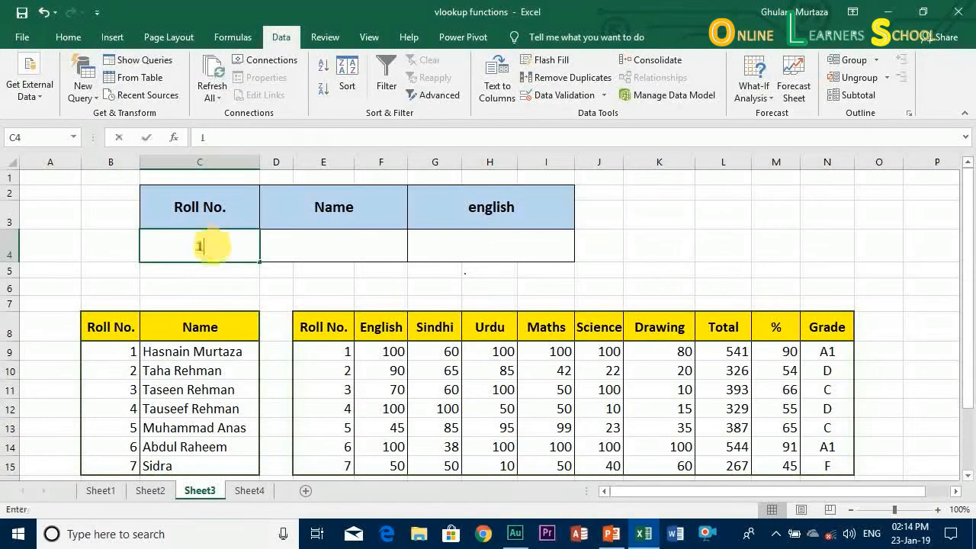
pyautogui.press('Tab')
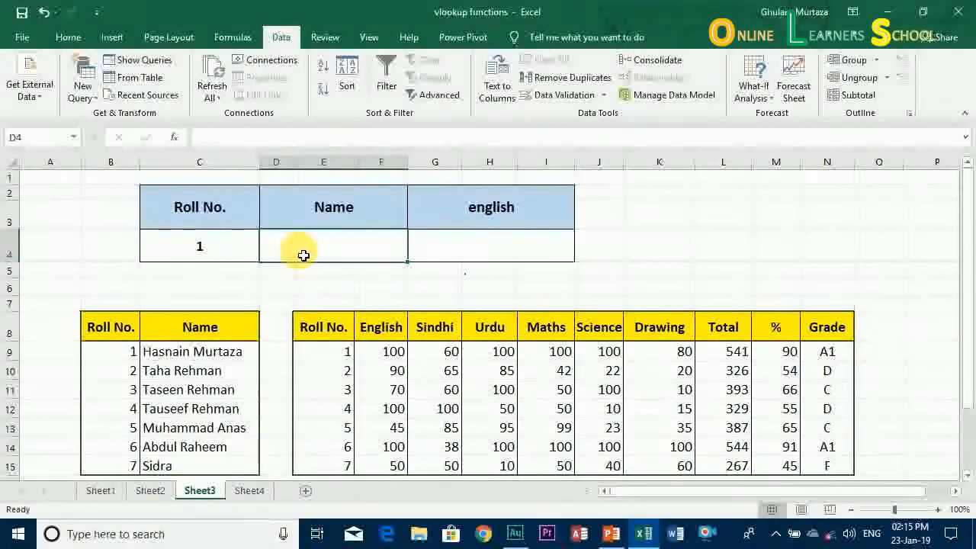
# Enter the formula =vlookup(C4,B8:C15,2,0) in cell D4 under Name to look up the student by roll number.
pyautogui.write('=vl')
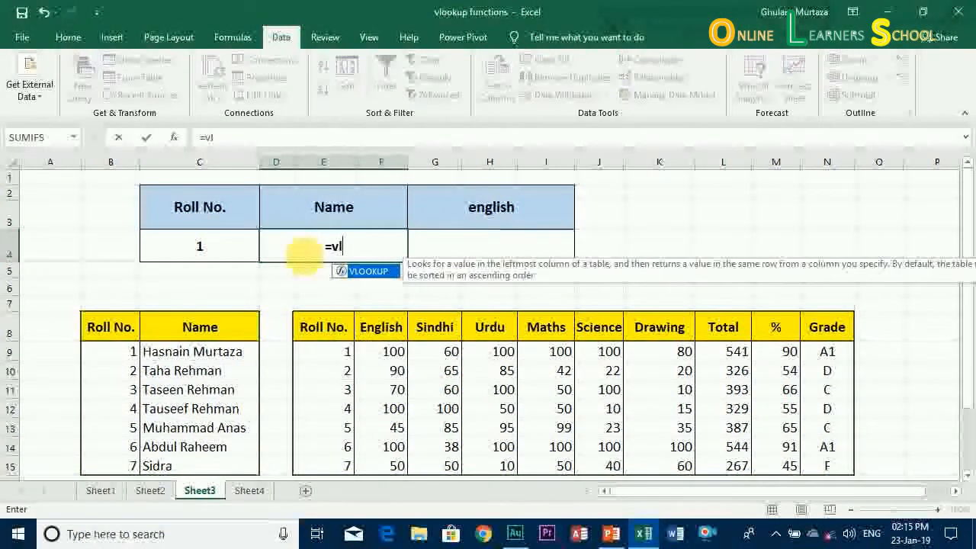
pyautogui.write('ookup')
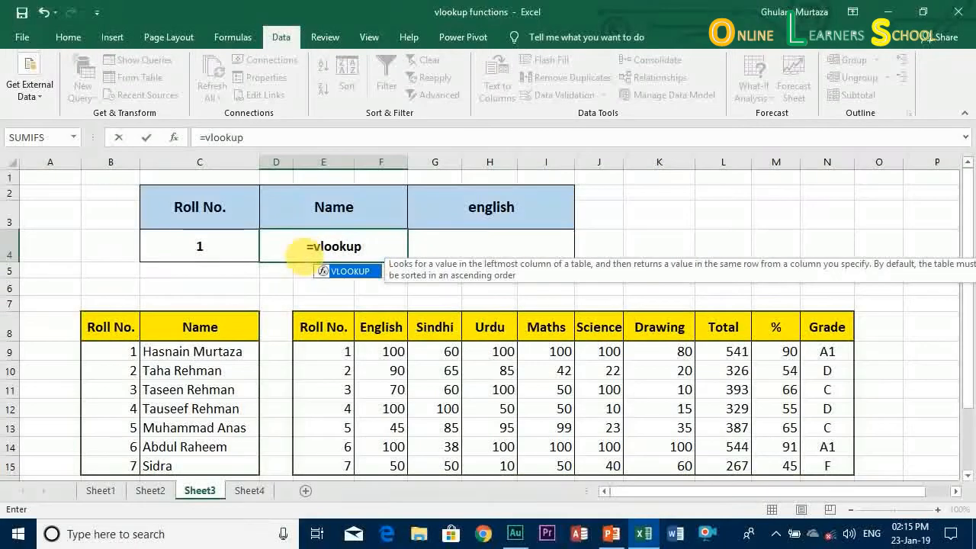
pyautogui.write('(')
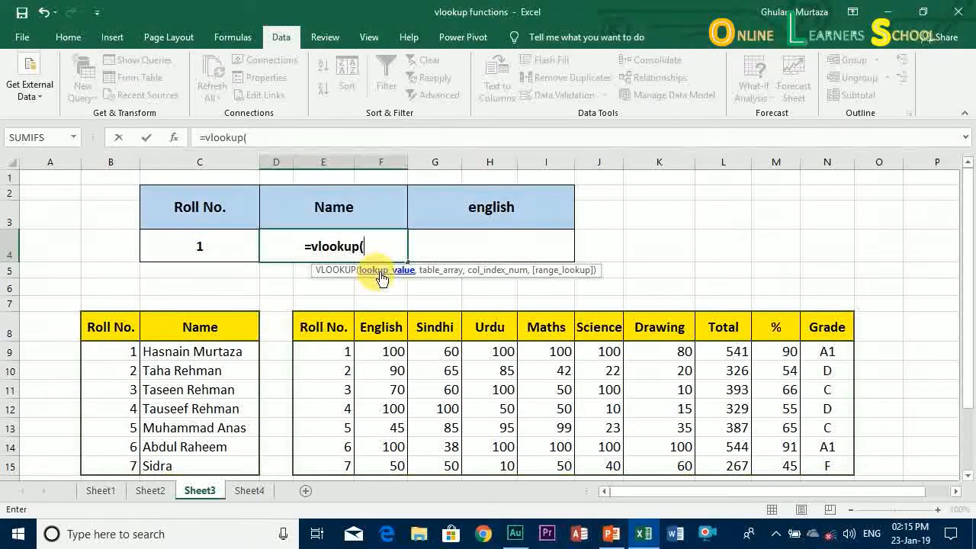
pyautogui.click(224, 255)
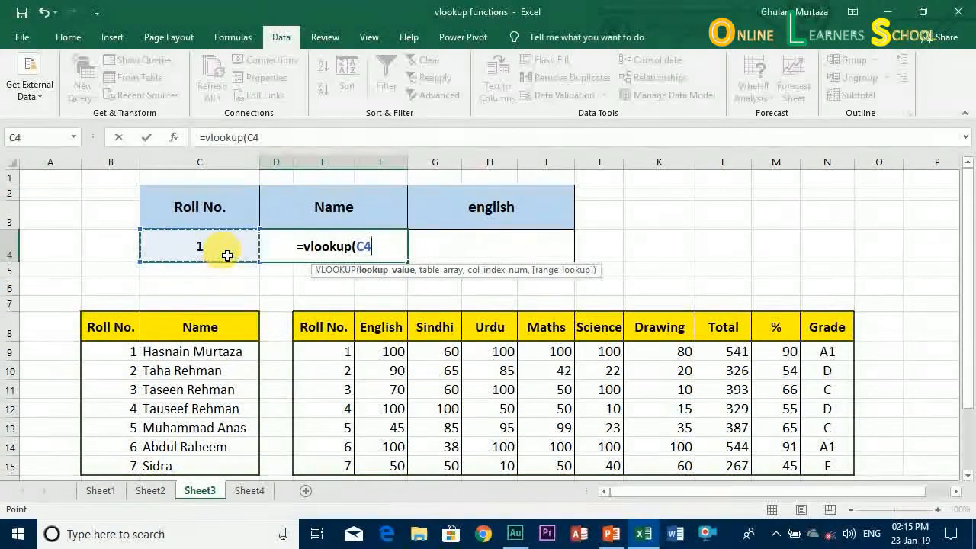
pyautogui.write(',')
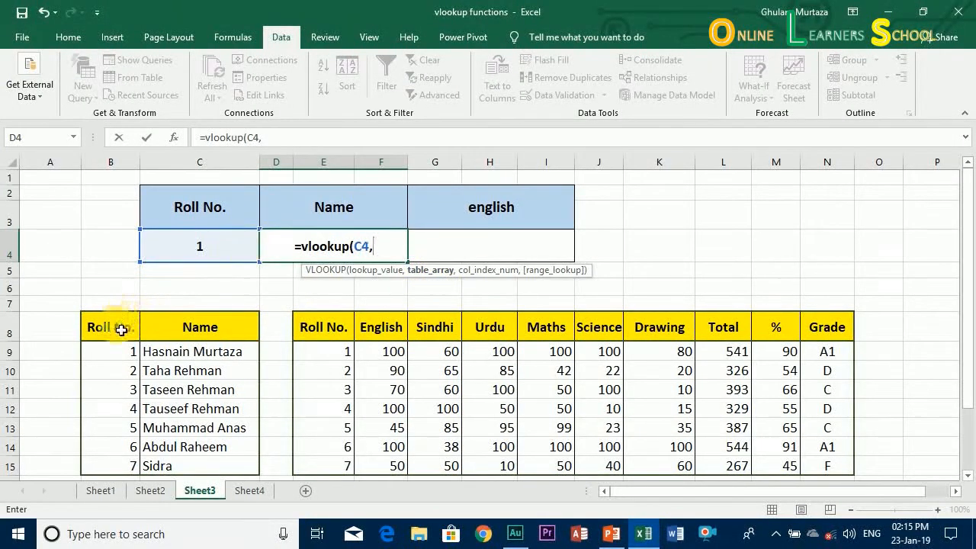
pyautogui.moveTo(121, 330); pyautogui.dragTo(206, 465)
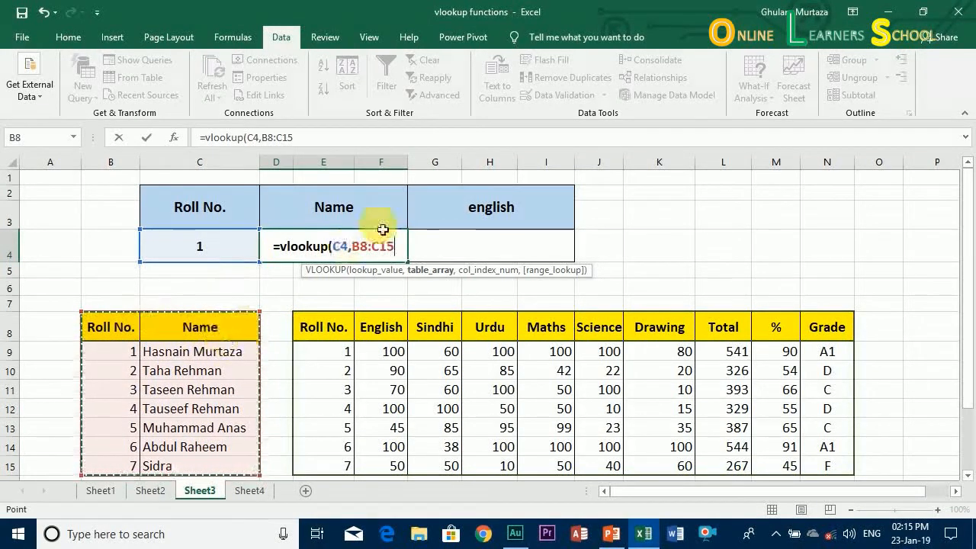
pyautogui.write(',')
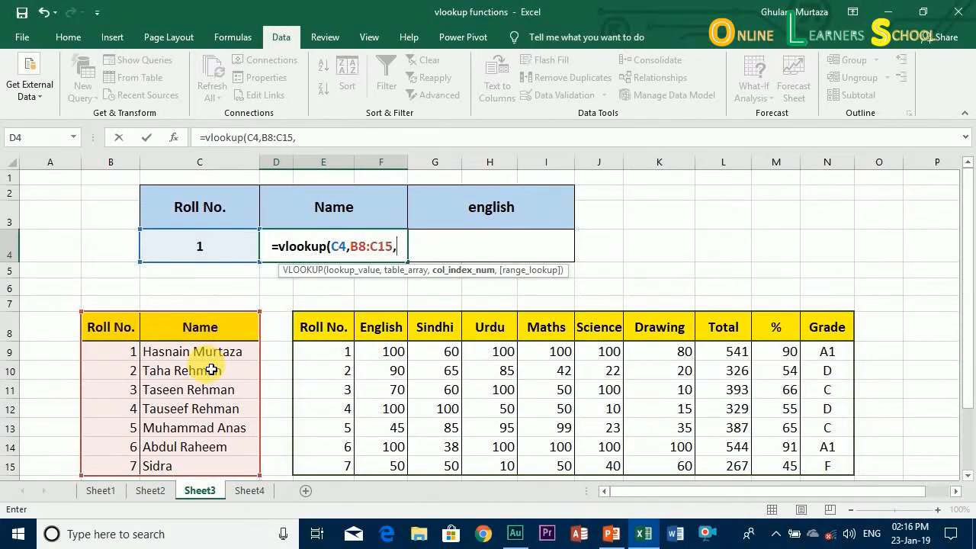
pyautogui.write('2')
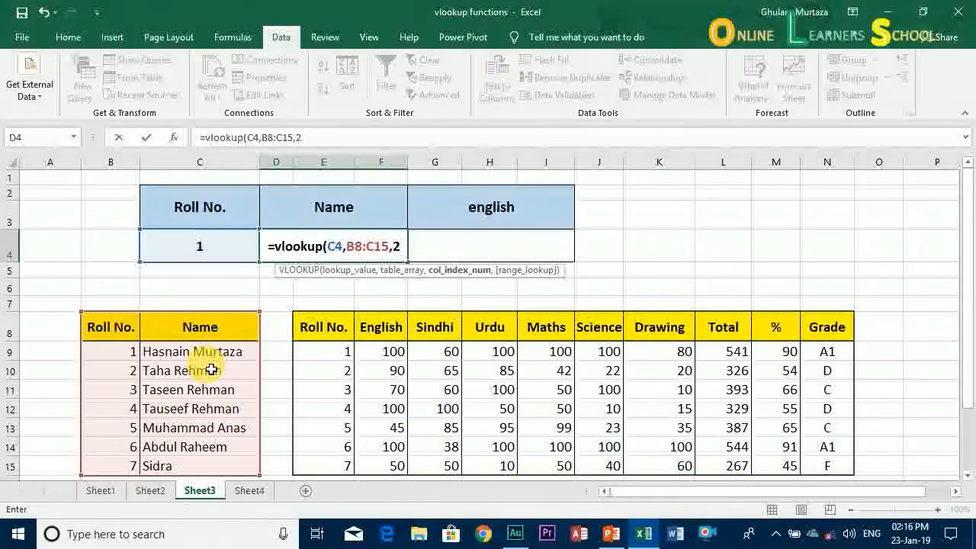
pyautogui.write(',')
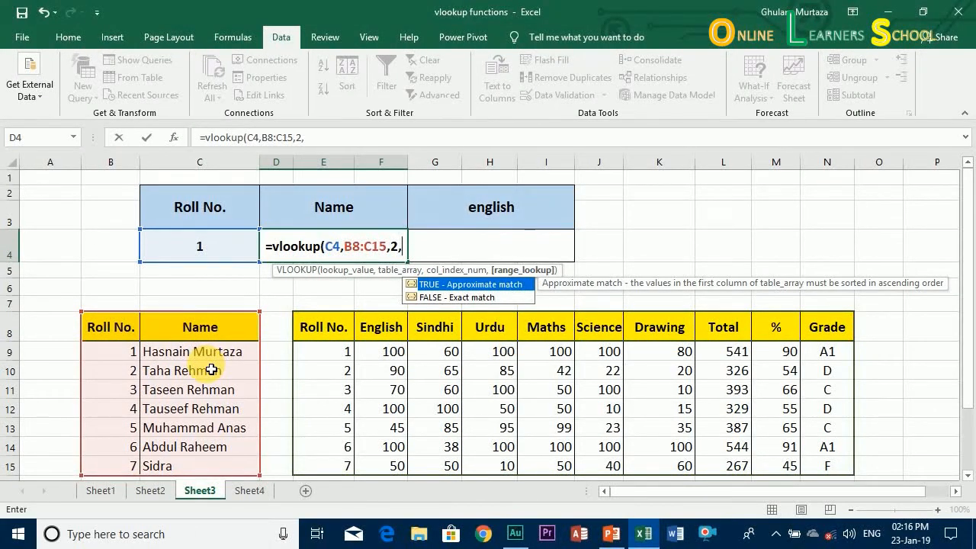
pyautogui.write('0')
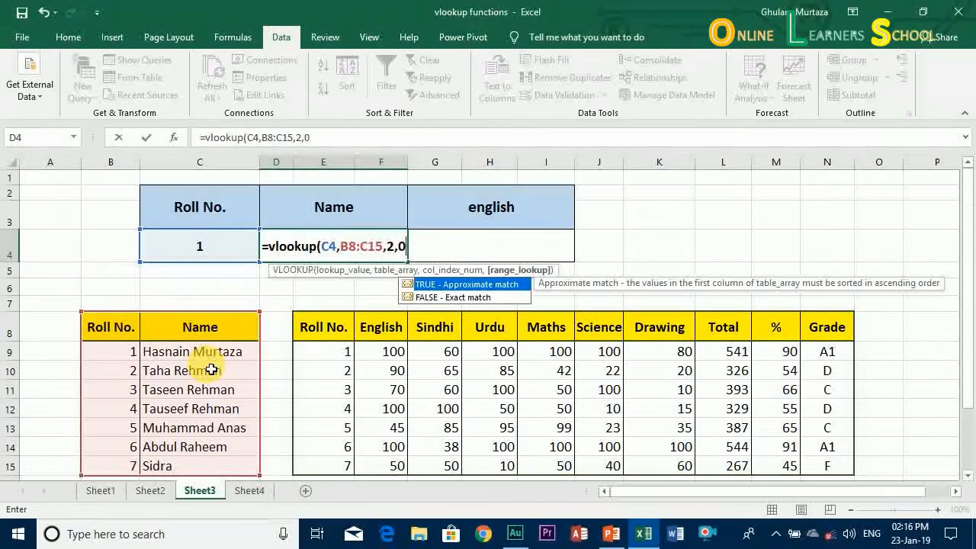
pyautogui.write(')')
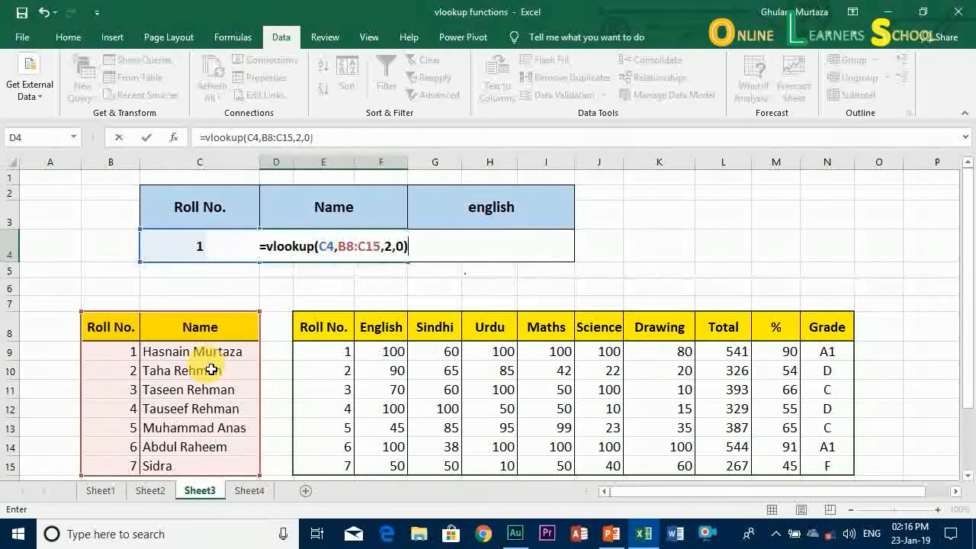
pyautogui.press('Return')
# Test the name lookup by entering roll numbers 5 and 7 in cell C4, and finish with 1.
pyautogui.press('Up')
pyautogui.press('Left')
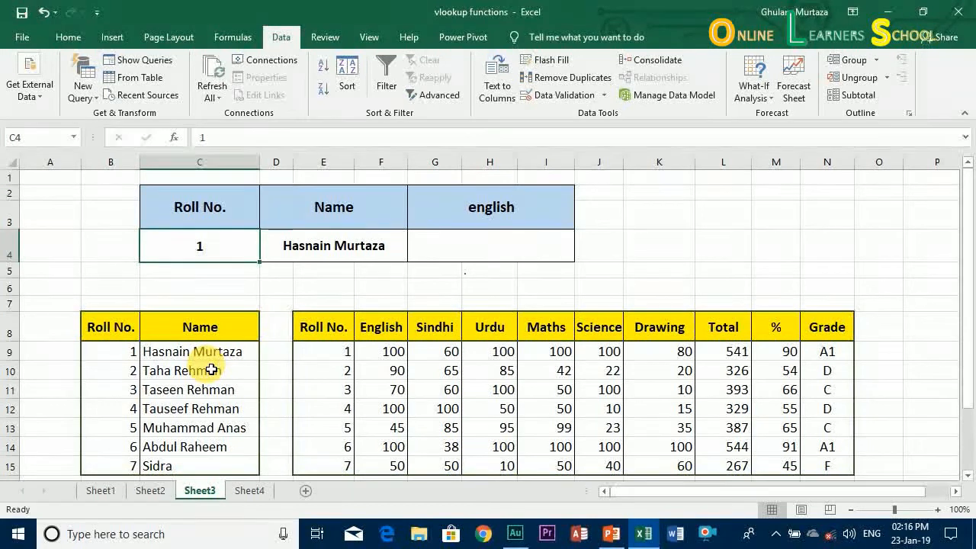
pyautogui.write('5')
pyautogui.press('Return')
pyautogui.press('Up')
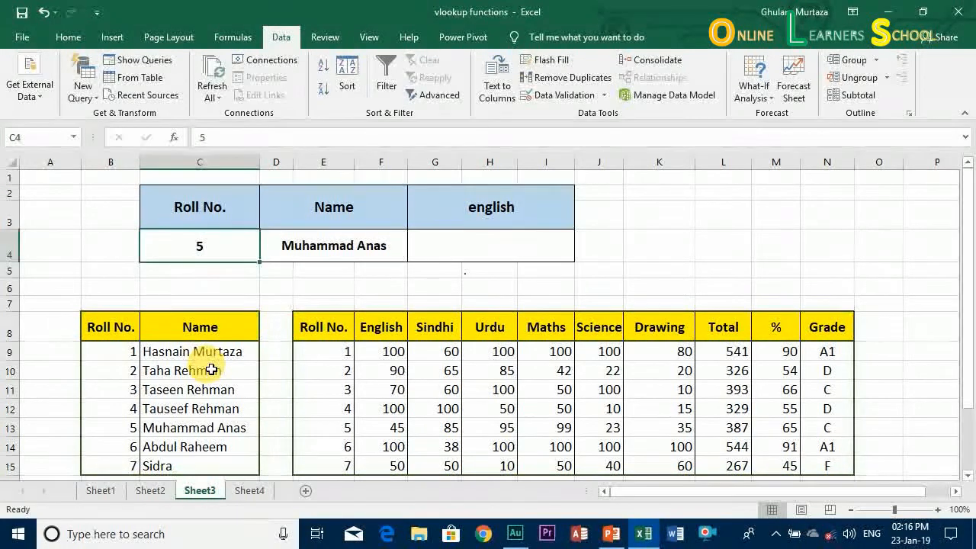
pyautogui.write('7')
pyautogui.press('Return')
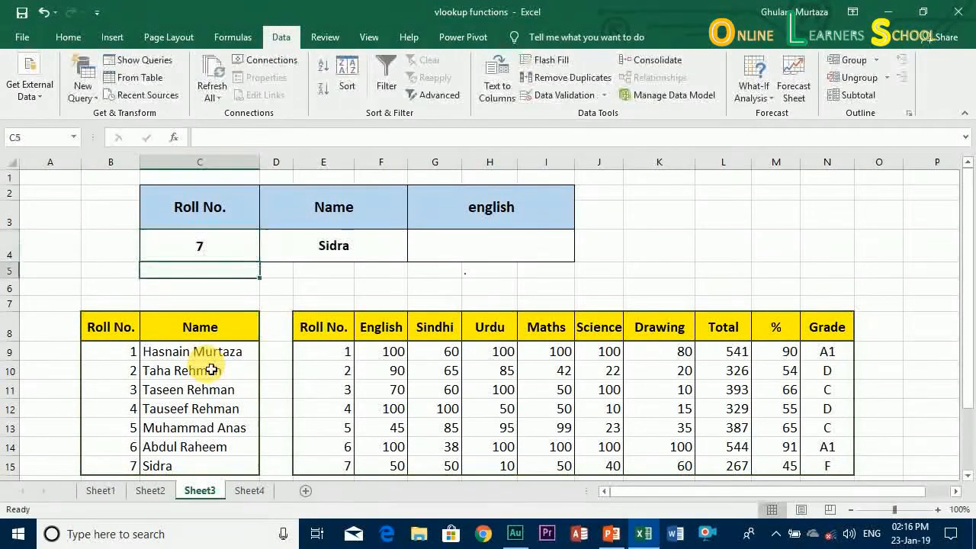
pyautogui.press('Up')
pyautogui.write('1')
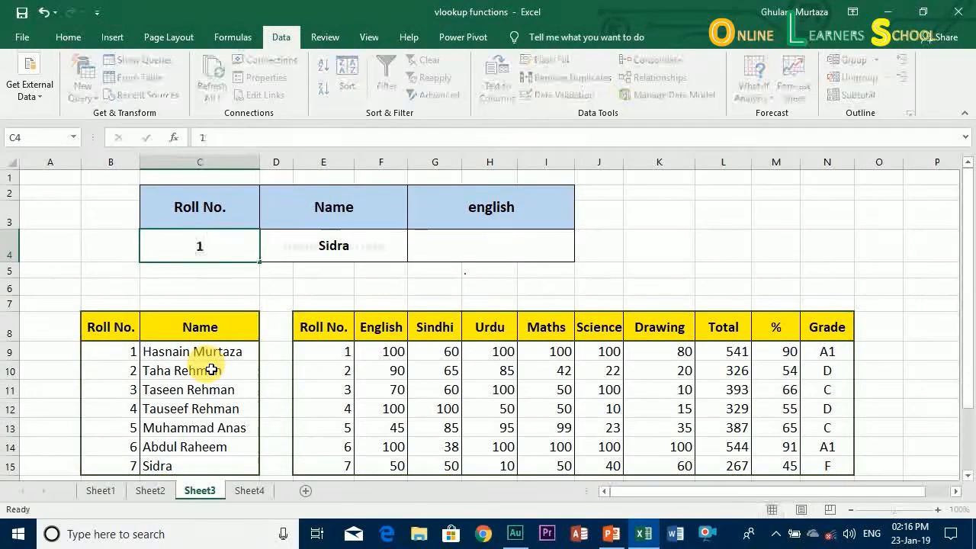
pyautogui.press('Return')
# Change the third heading of the lookup table, cell G2, to "English".
pyautogui.press('Up')
pyautogui.press('Right')
pyautogui.press('Right')
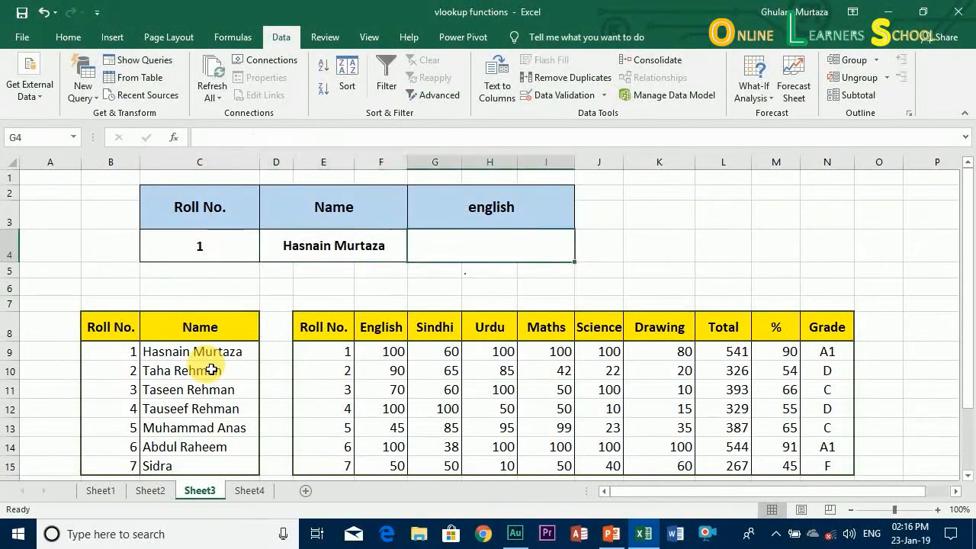
pyautogui.press('Up')
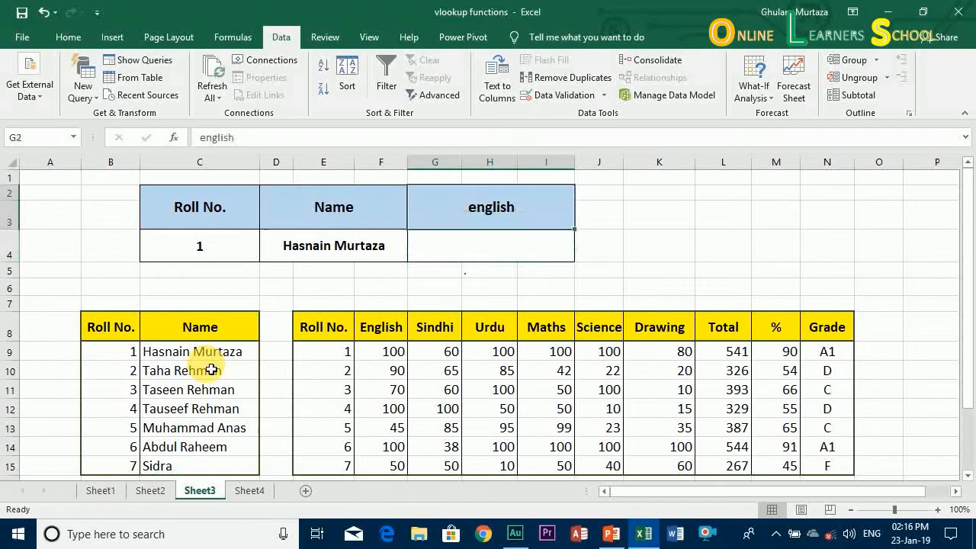
pyautogui.write('Eng')
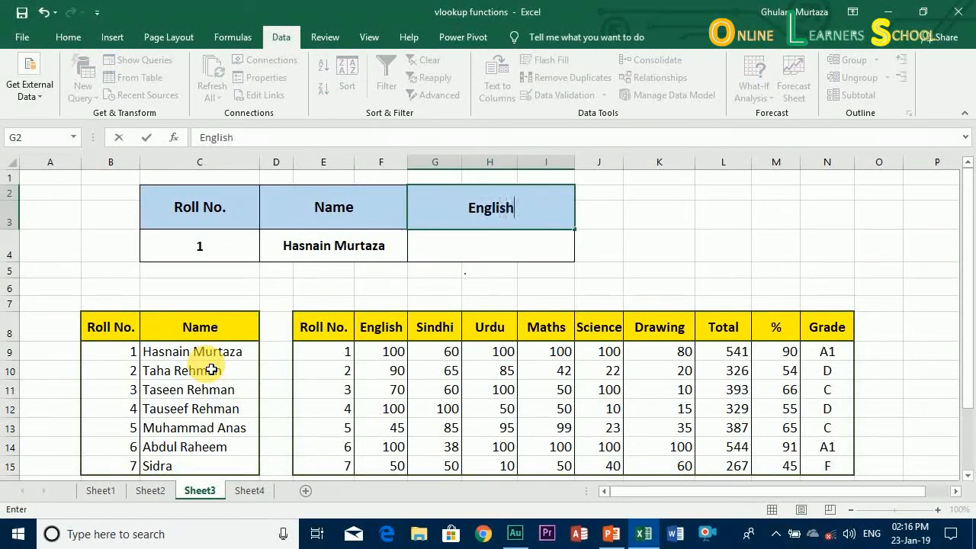
pyautogui.press('Return')
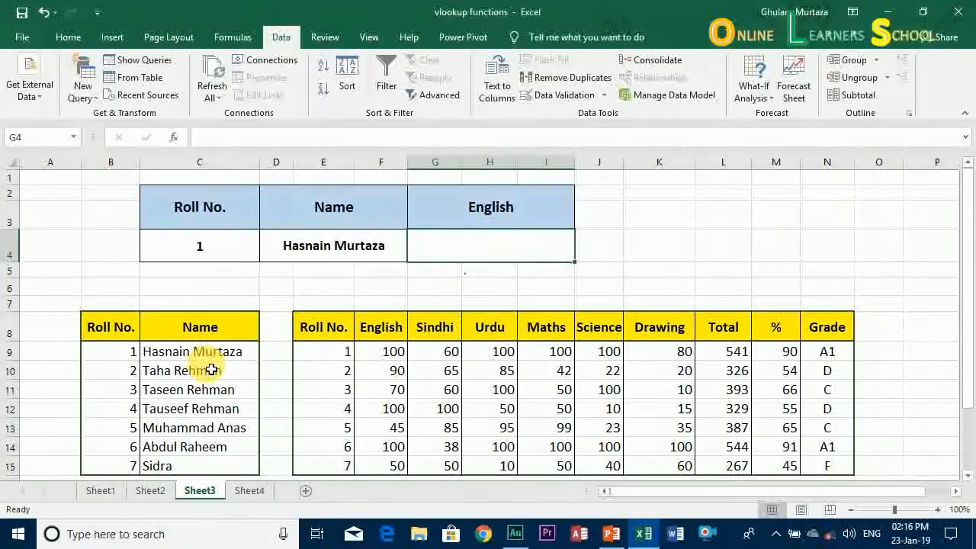
# Enter the formula =vlookup(C4,B8:C15,1,0) in cell G4 to return the roll number from the name table.
pyautogui.write('=v')
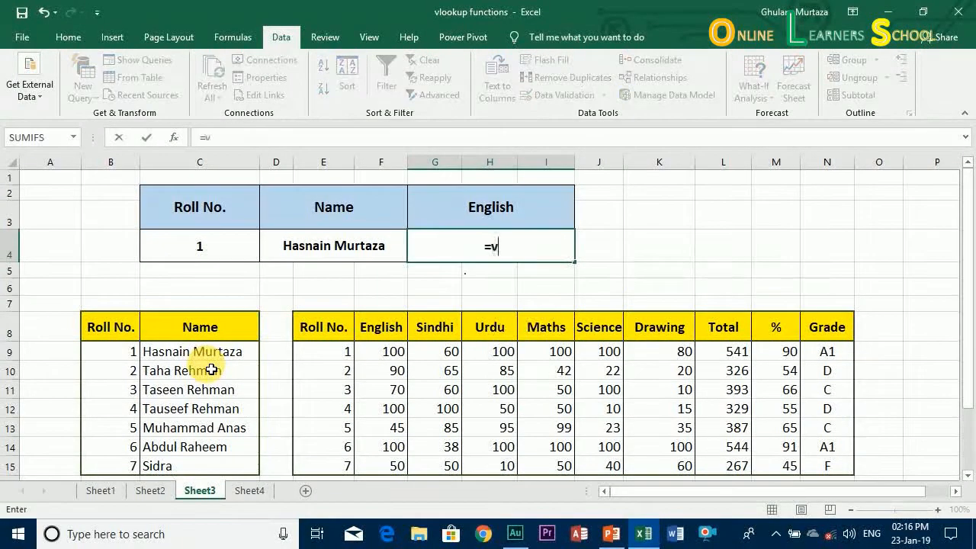
pyautogui.write('lookup')
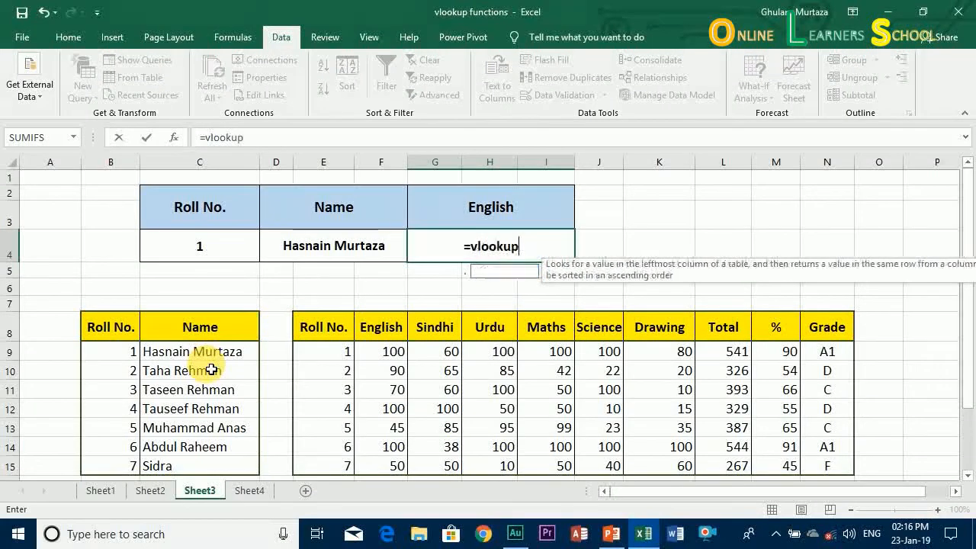
pyautogui.write('(')
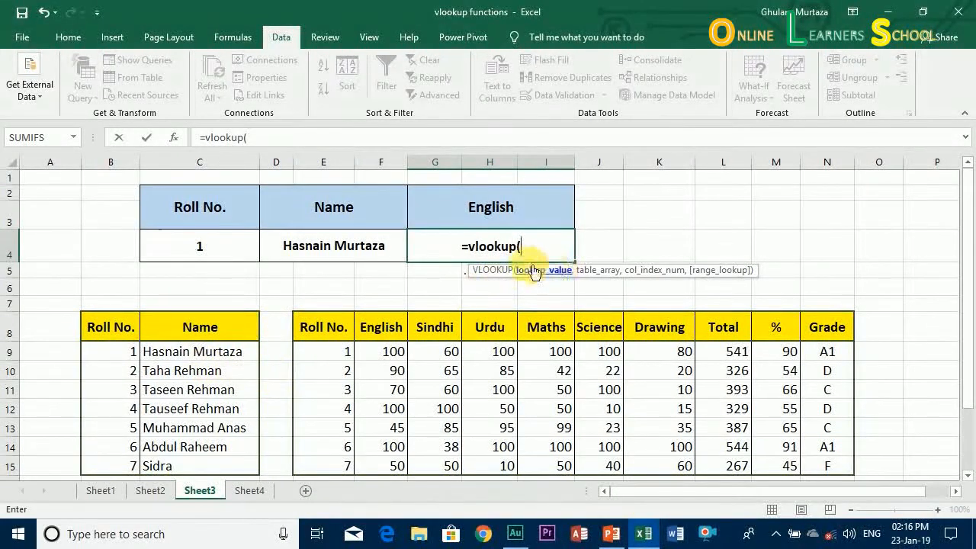
pyautogui.click(214, 248)
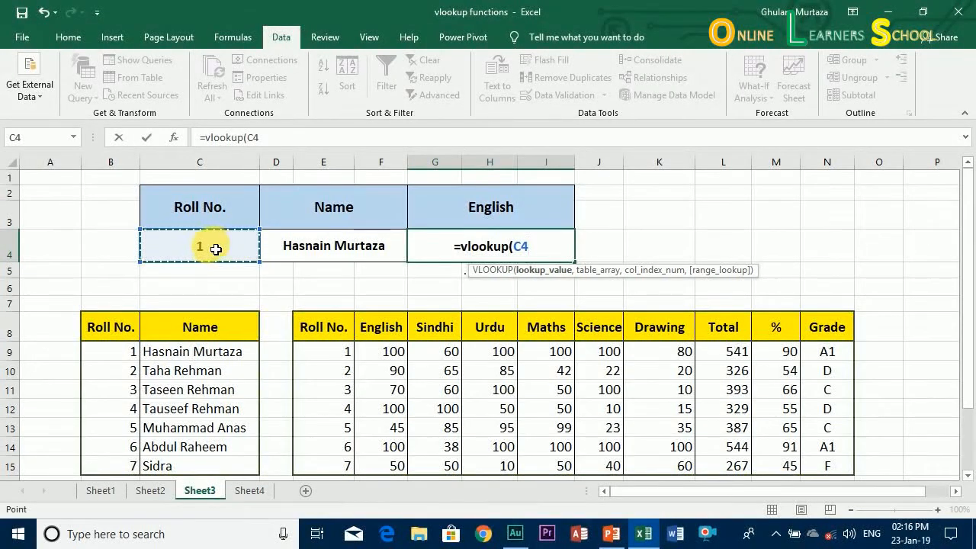
pyautogui.write(',')
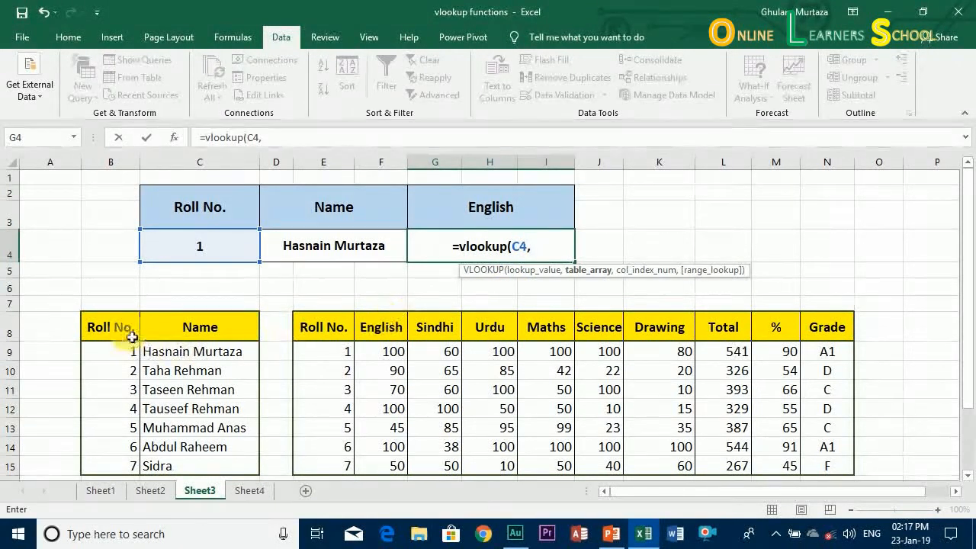
pyautogui.moveTo(112, 334); pyautogui.dragTo(198, 469)
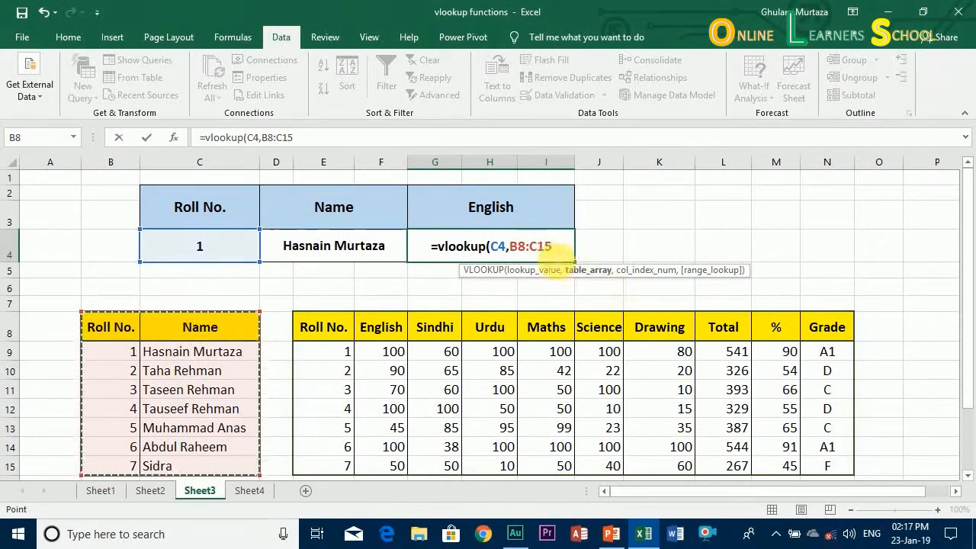
pyautogui.write(',')
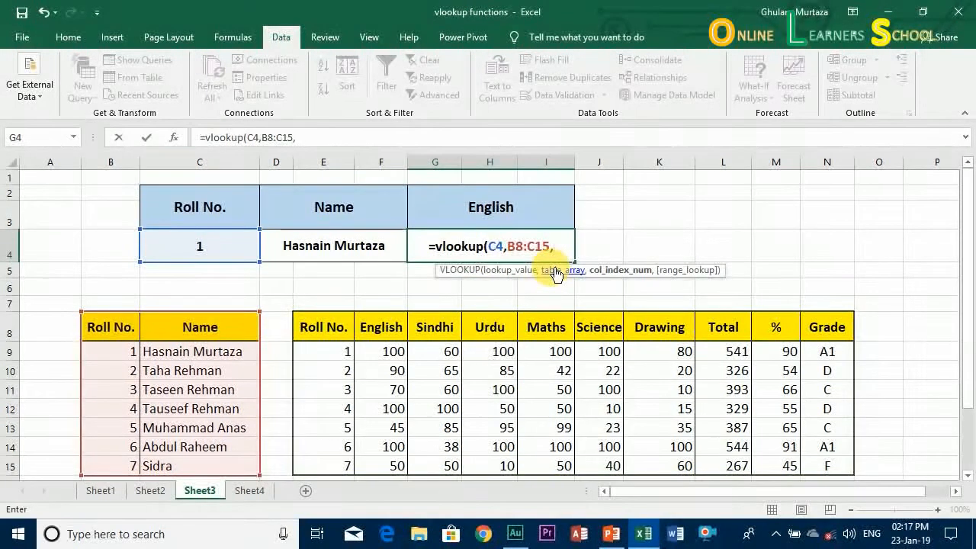
pyautogui.write('1')
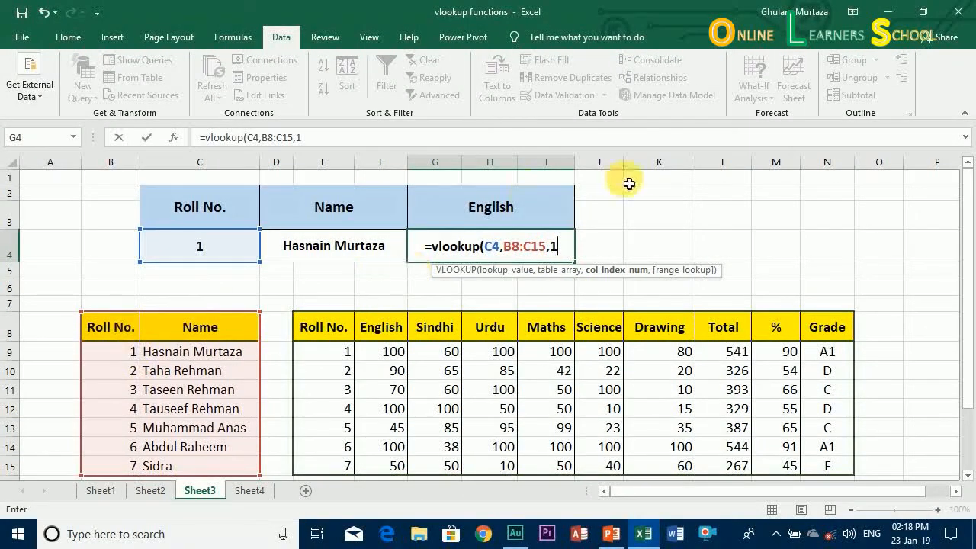
pyautogui.write(',')
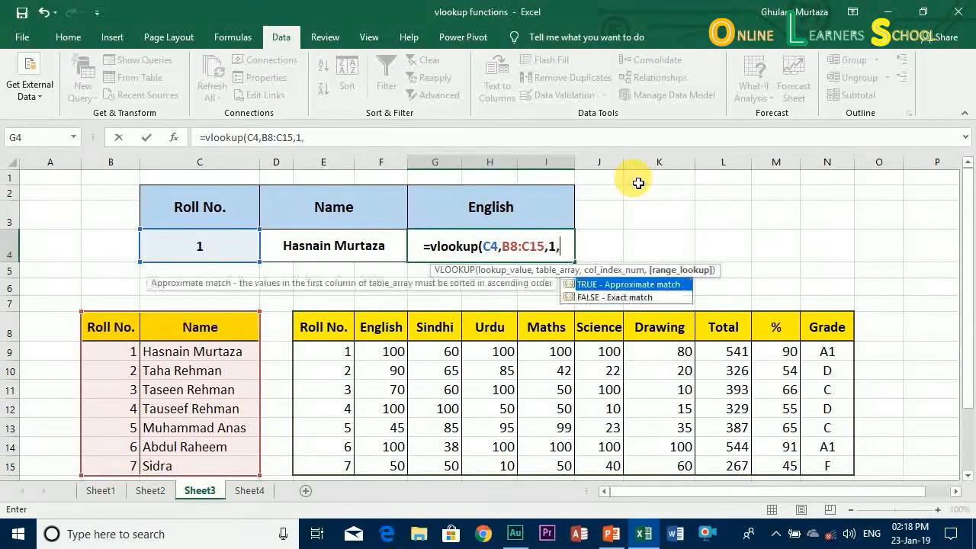
pyautogui.write('0')
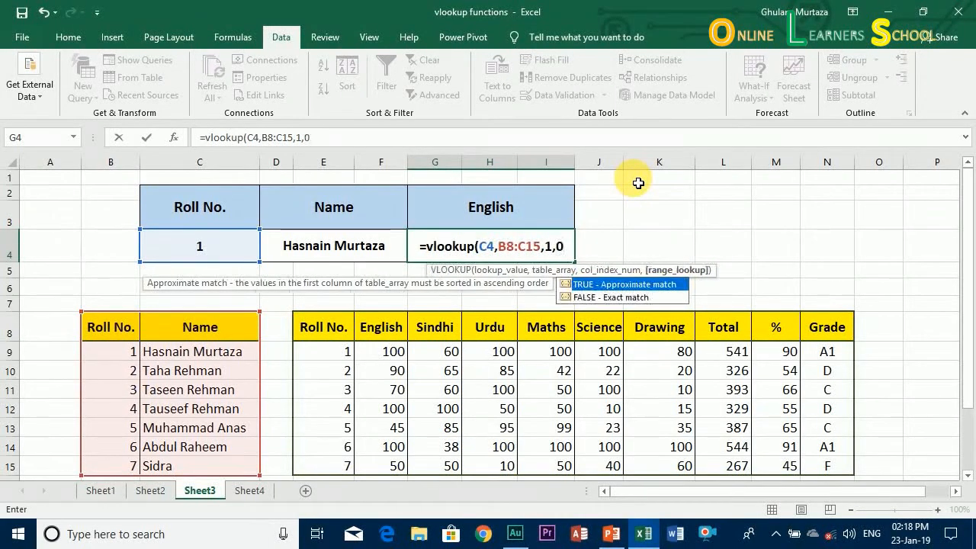
pyautogui.write(')')
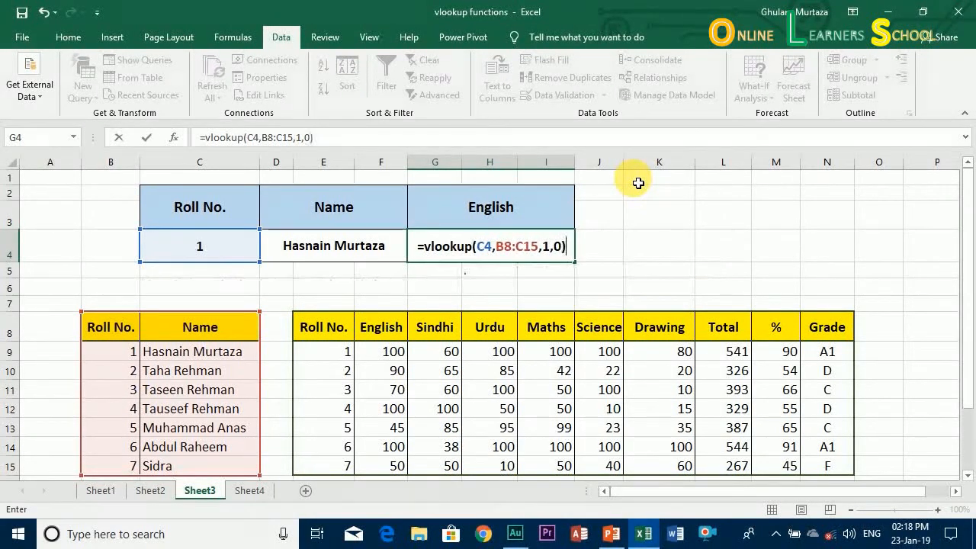
pyautogui.press('Return')
# Change the third heading of the lookup table, cell G2, to "Roll No".
pyautogui.press('Up')
pyautogui.press('Left')
pyautogui.press('Left')
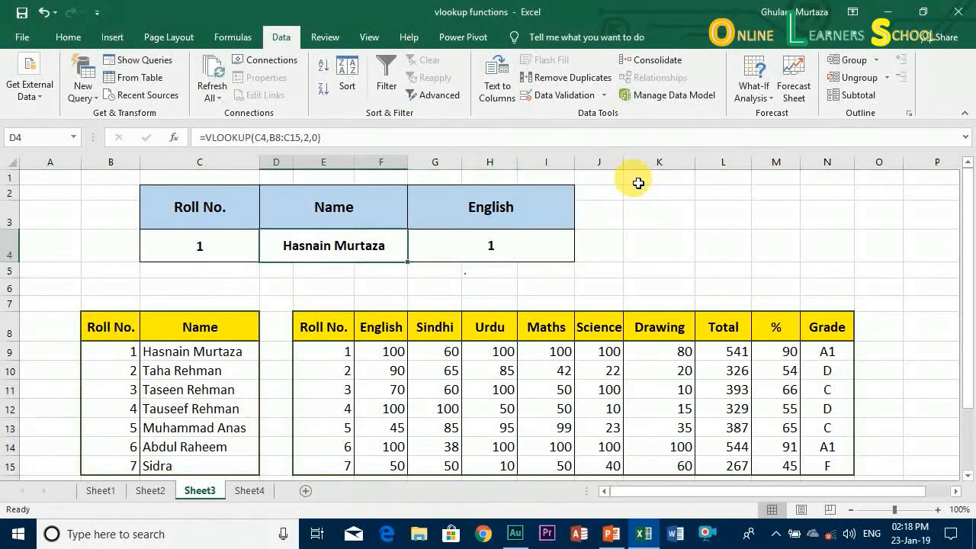
pyautogui.press('Right')
pyautogui.press('Right')
pyautogui.press('Up')
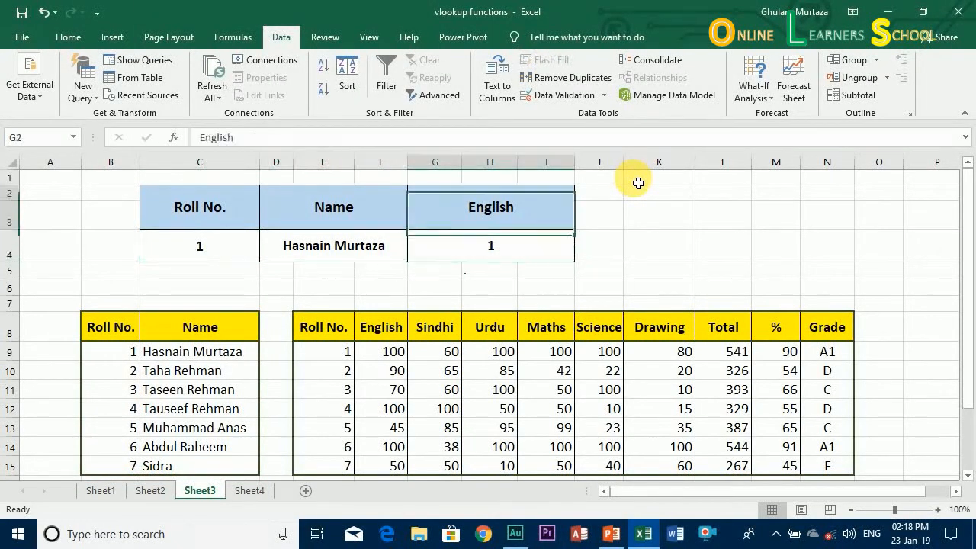
pyautogui.write('Roll')
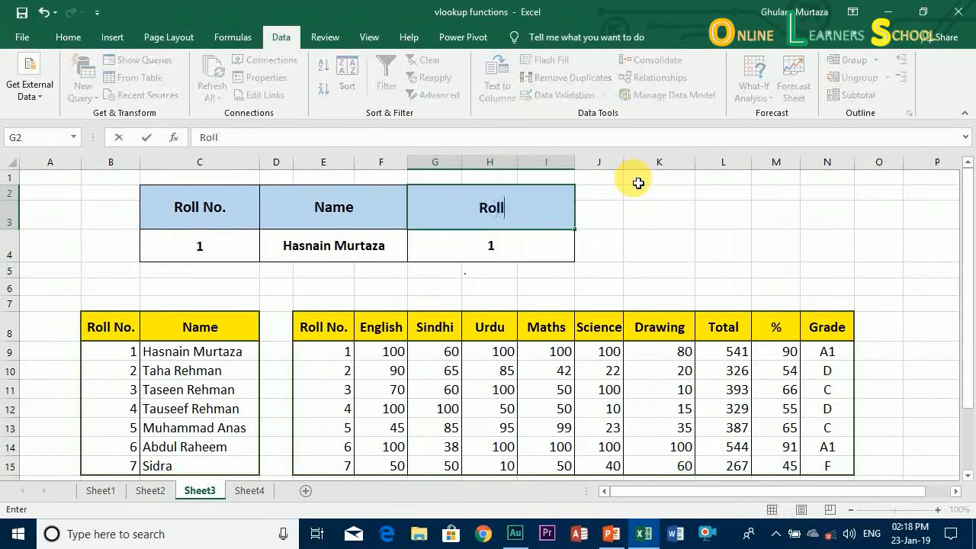
pyautogui.write(' No')
pyautogui.press('Return')
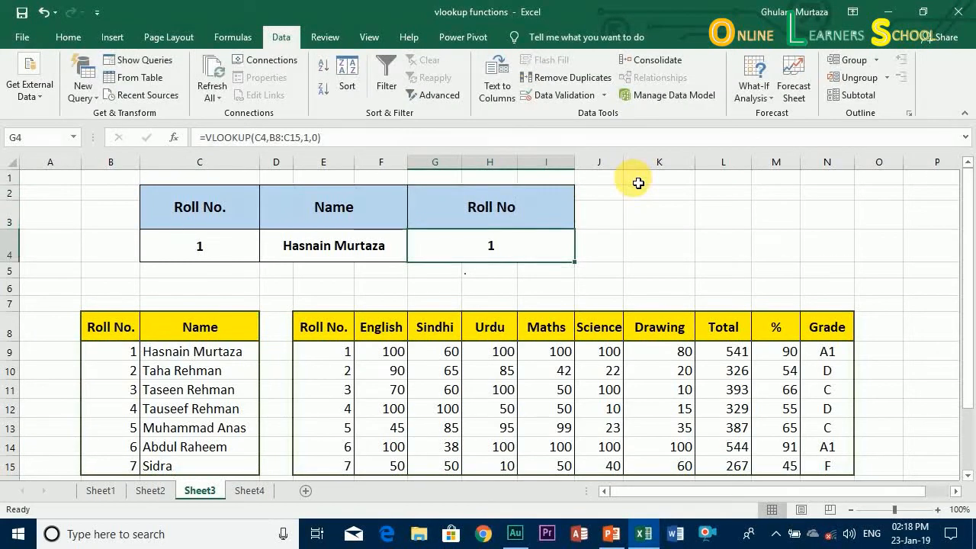
# Test the lookup in G4 by entering roll number 2 in cell C4.
pyautogui.press('Left')
pyautogui.press('Left')
pyautogui.press('Return')
pyautogui.press('Up')
pyautogui.press('Right')
pyautogui.press('Right')
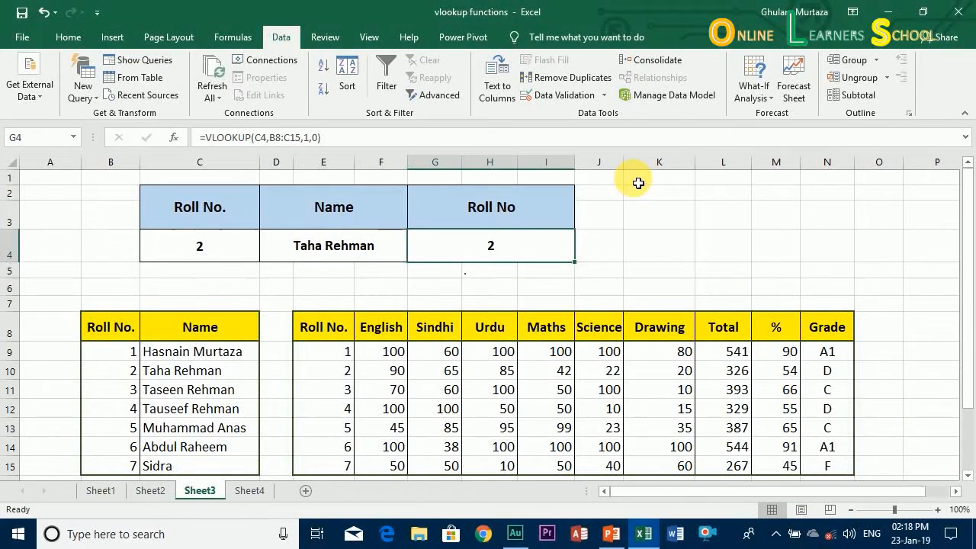
# Test the lookup again with roll number 3 in cell C4 and check the result in G4.
pyautogui.press('Left')
pyautogui.press('Left')
pyautogui.write('3')
pyautogui.press('Return')
pyautogui.press('Up')
pyautogui.press('Right')
pyautogui.press('Right')
pyautogui.press('Left')
pyautogui.press('Left')
pyautogui.press('Down')
pyautogui.press('Down')
pyautogui.press('Down')
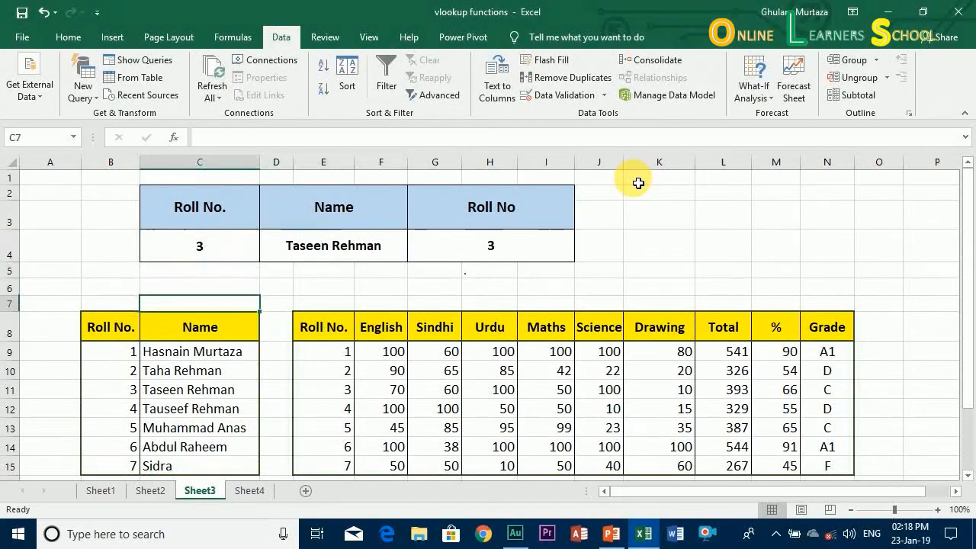
pyautogui.click(277, 326)
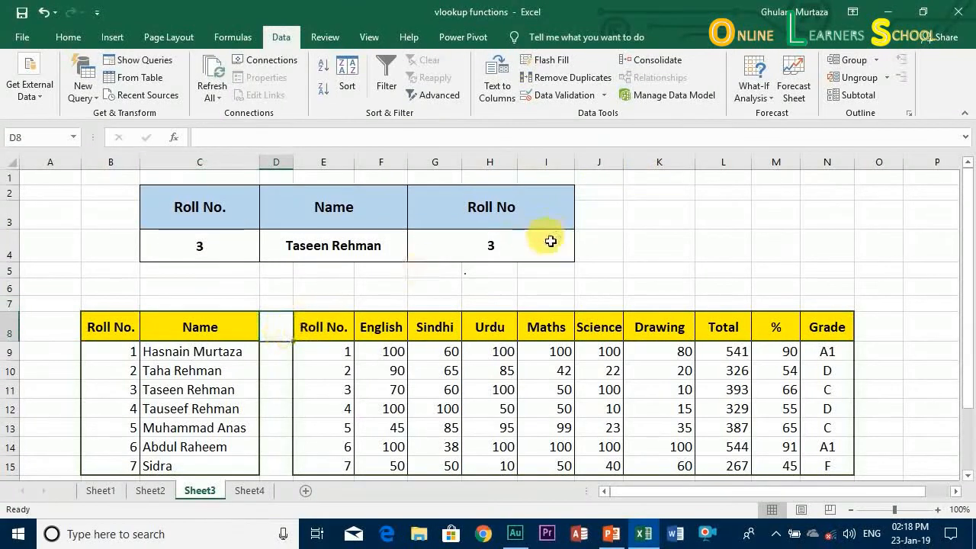
pyautogui.click(493, 245)
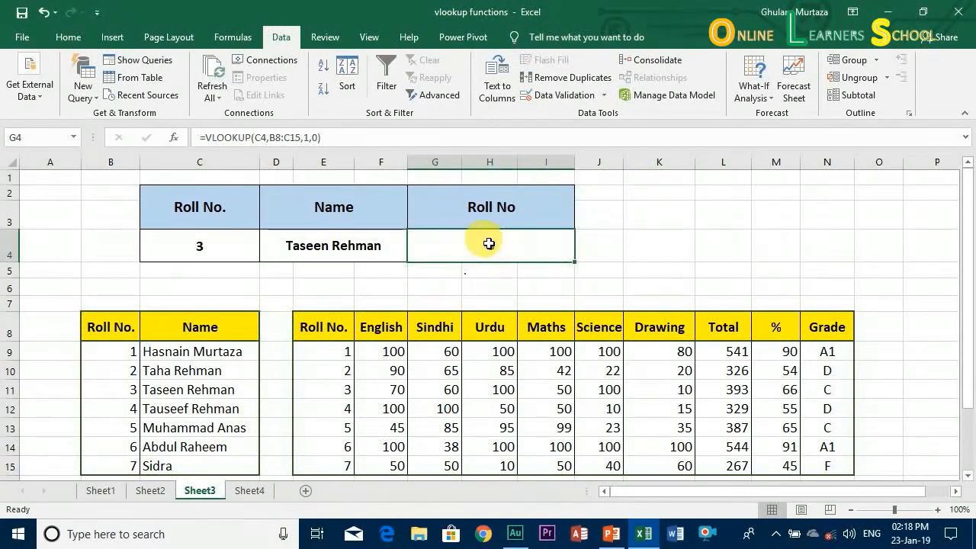
# Set the roll number in cell C4 back to 1 and check the result in G4.
pyautogui.click(218, 252)
pyautogui.write('1')
pyautogui.press('Return')
pyautogui.press('Up')
pyautogui.press('Right')
pyautogui.press('Right')
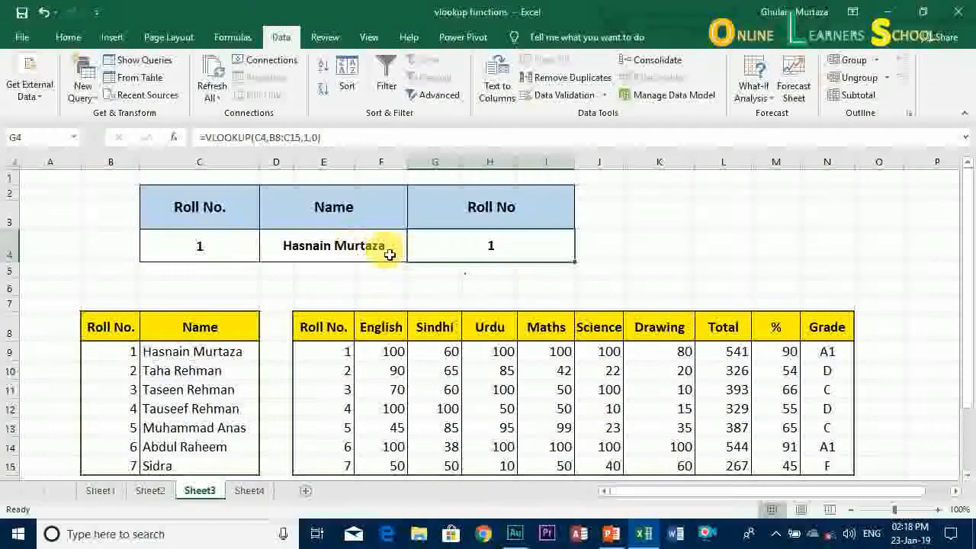
# Review the formula in G4 without changing it, and change the heading above it in G2 back to "English".
pyautogui.doubleClick(488, 248)
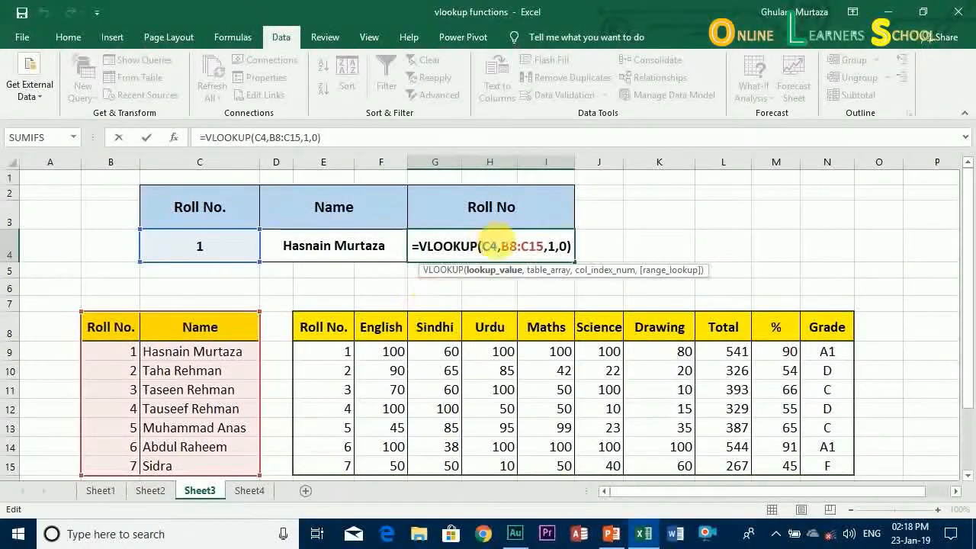
pyautogui.hotkey('shift', 'Return')
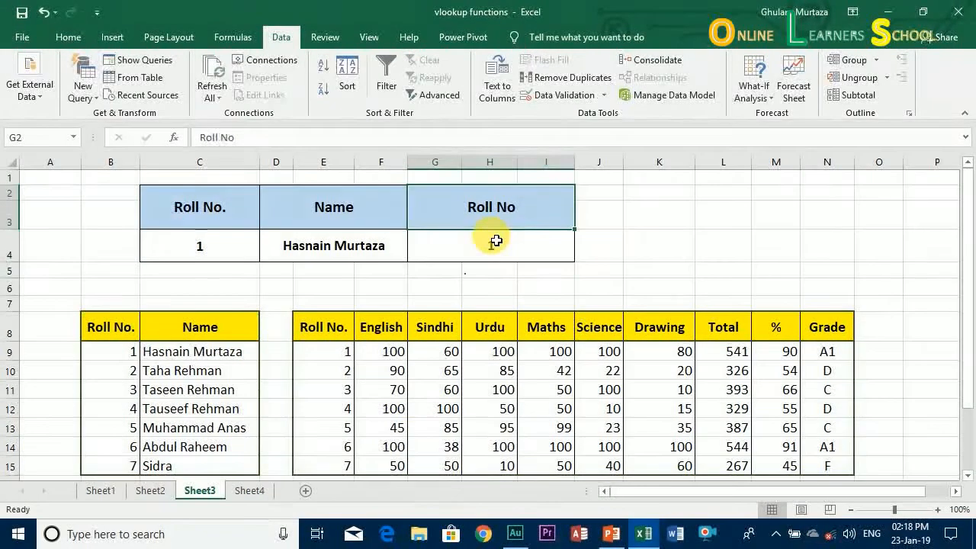
pyautogui.write('English')
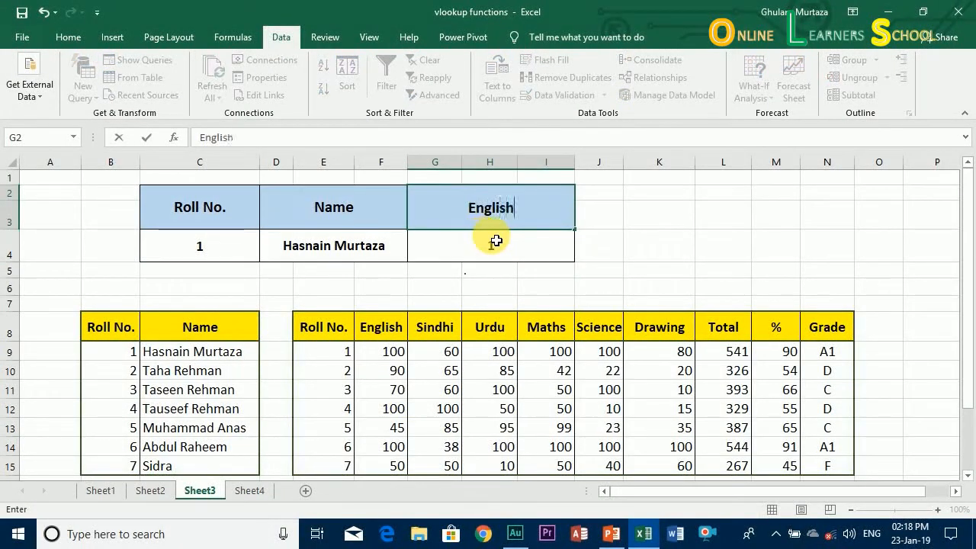
pyautogui.press('Return')
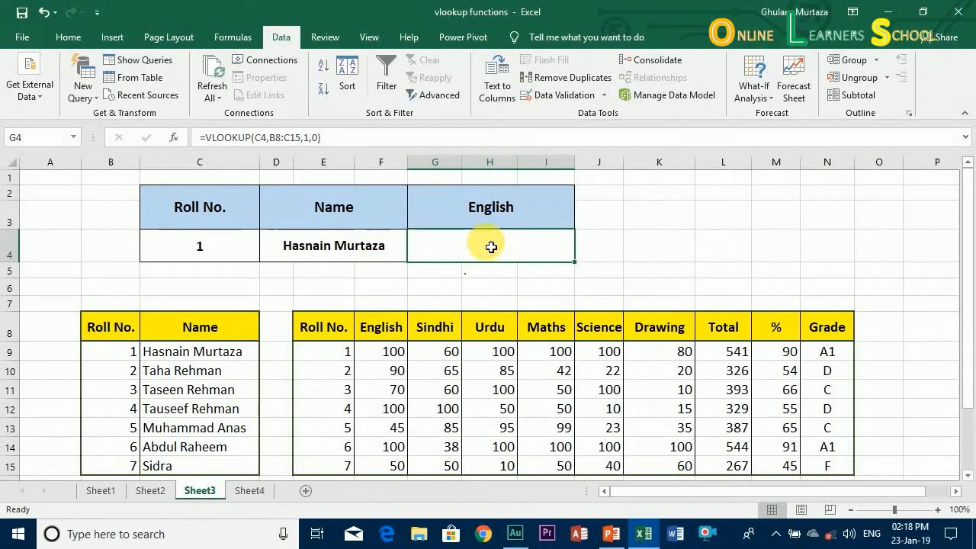
# Edit the formula in G4 so the existing VLOOKUP becomes the lookup value of an outer vlookup function.
pyautogui.doubleClick(503, 248)
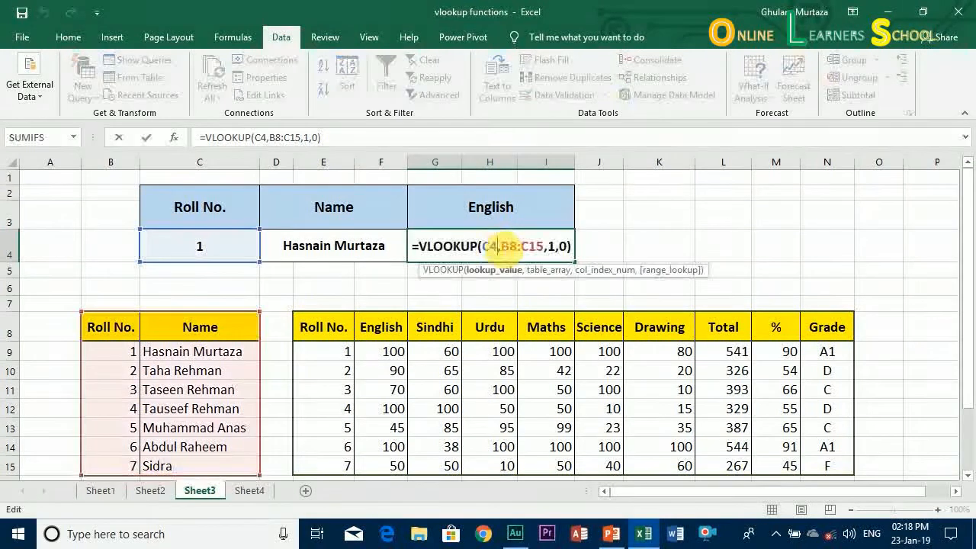
pyautogui.click(419, 248)
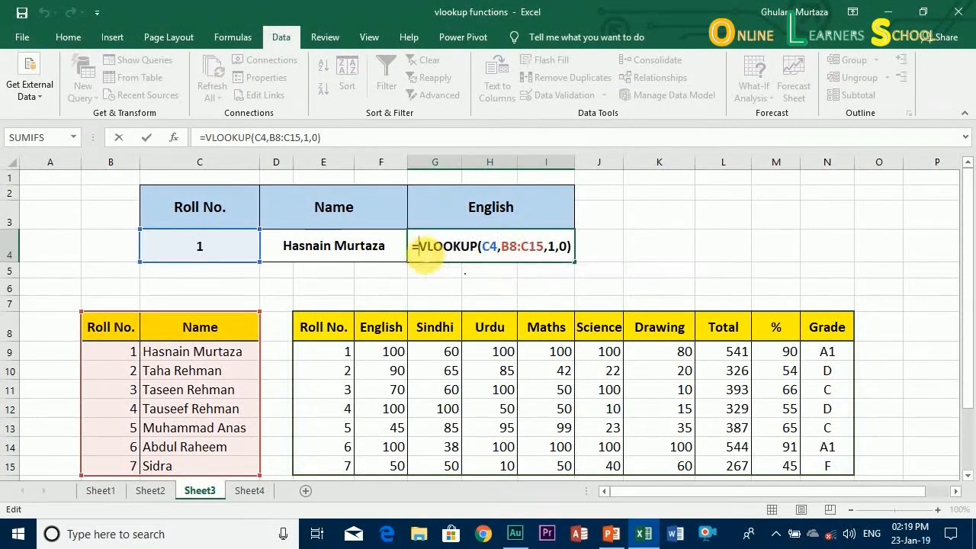
pyautogui.write('vlooku')
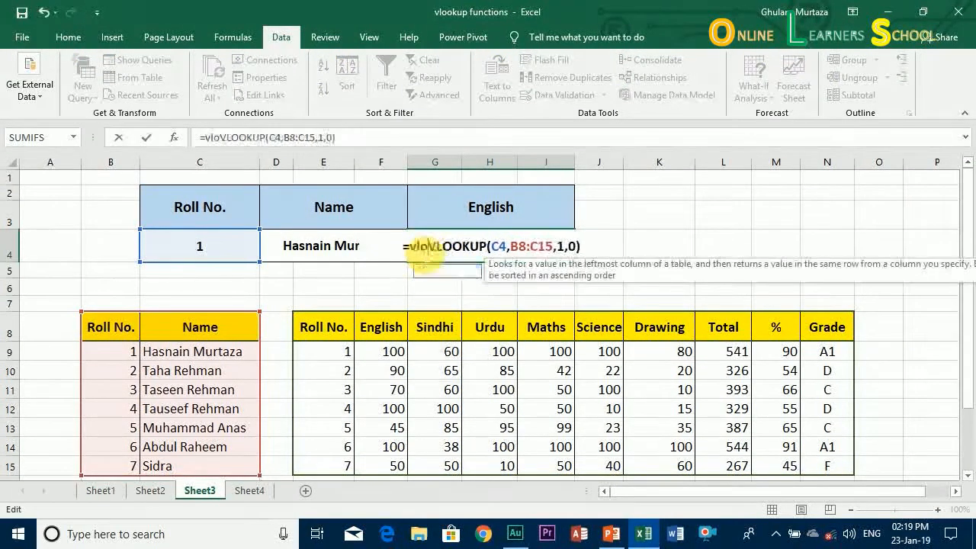
pyautogui.write('p')
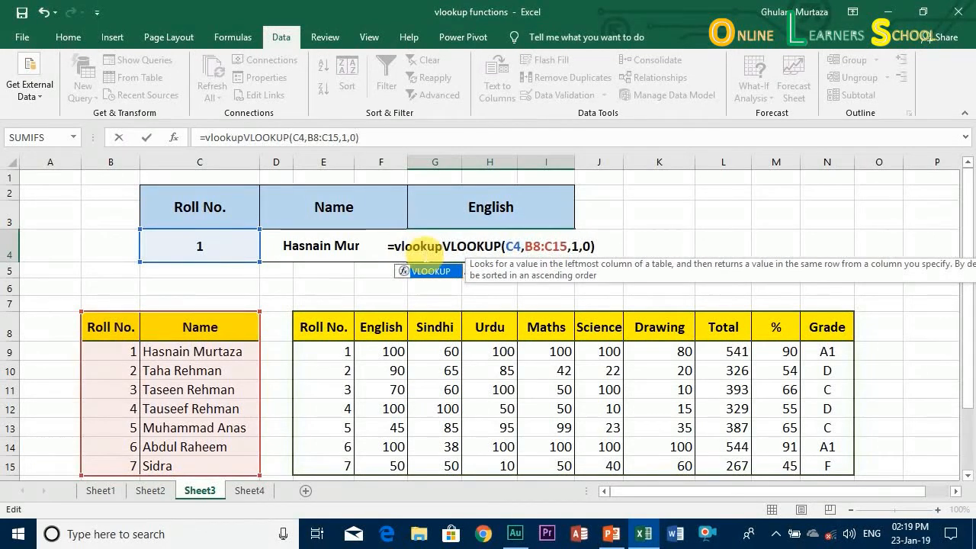
pyautogui.write('(')
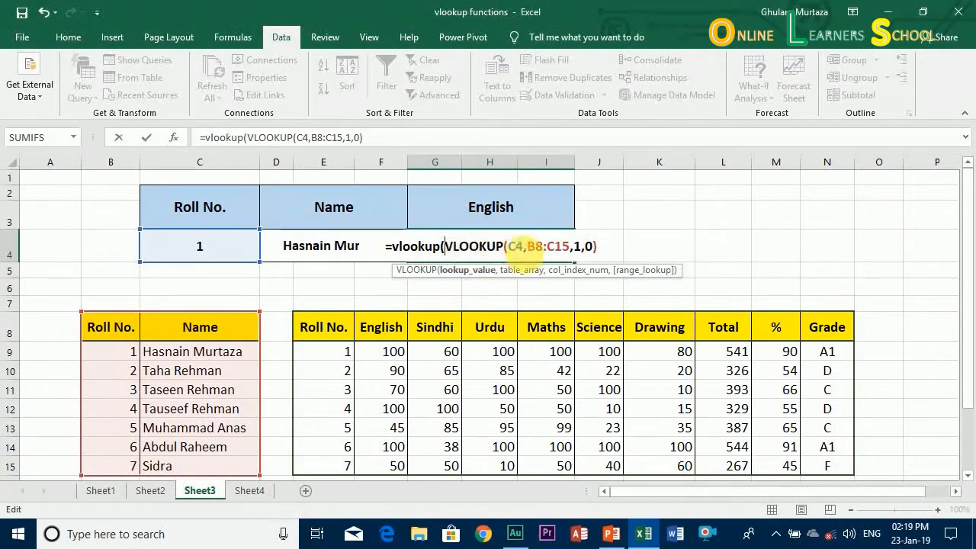
pyautogui.click(599, 246)
pyautogui.write(',')
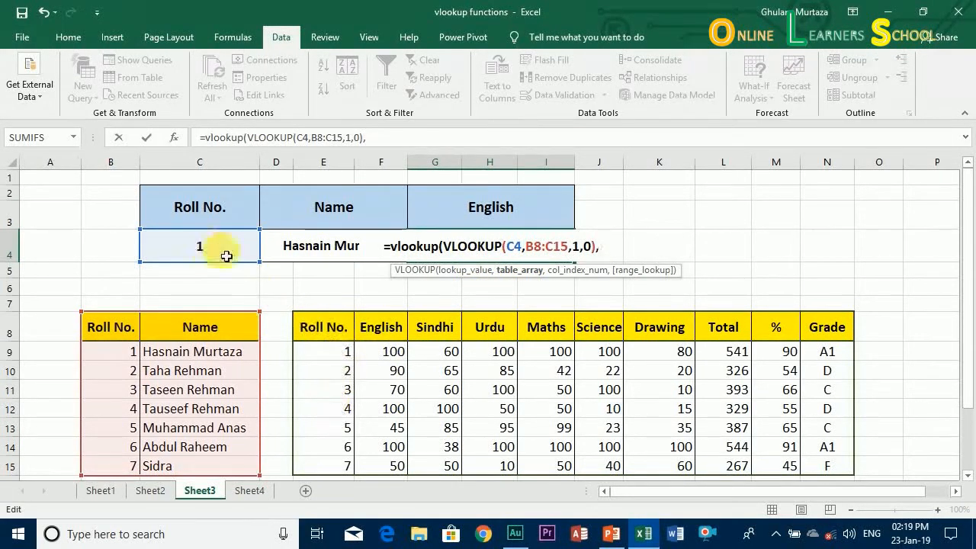
# Complete the outer VLOOKUP in G4 with table array E8:N15, column index 2 and range lookup 0, and enter the formula.
pyautogui.click(326, 324)
pyautogui.moveTo(466, 385); pyautogui.dragTo(824, 450)
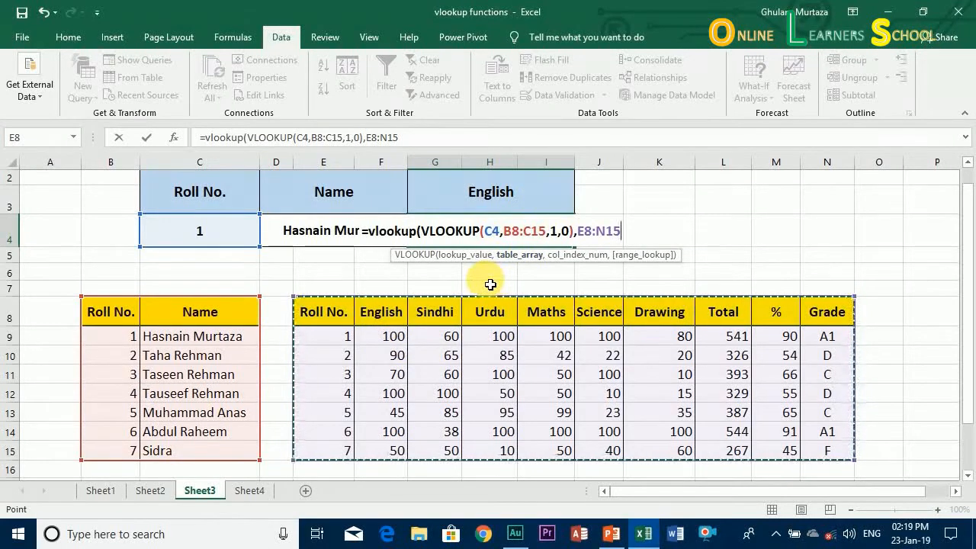
pyautogui.write(',')
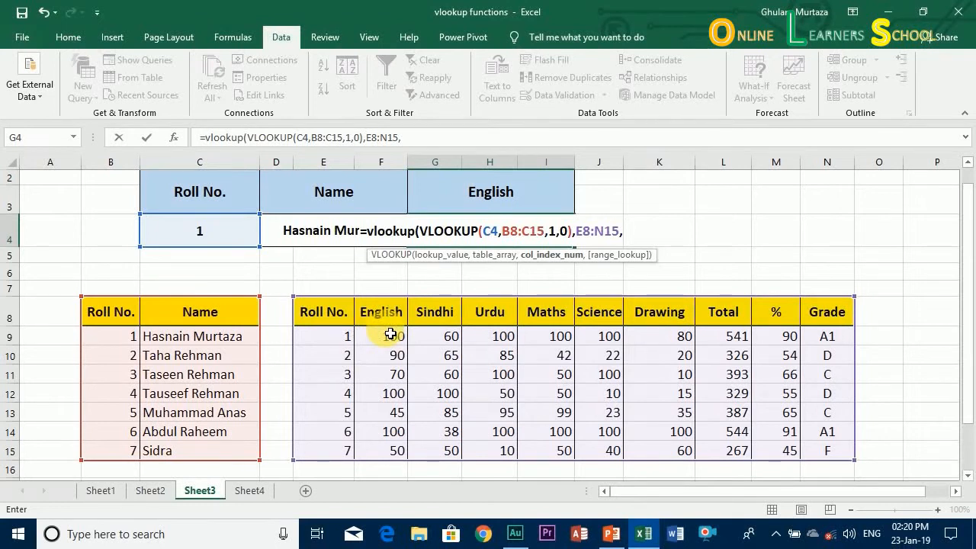
pyautogui.write('2')
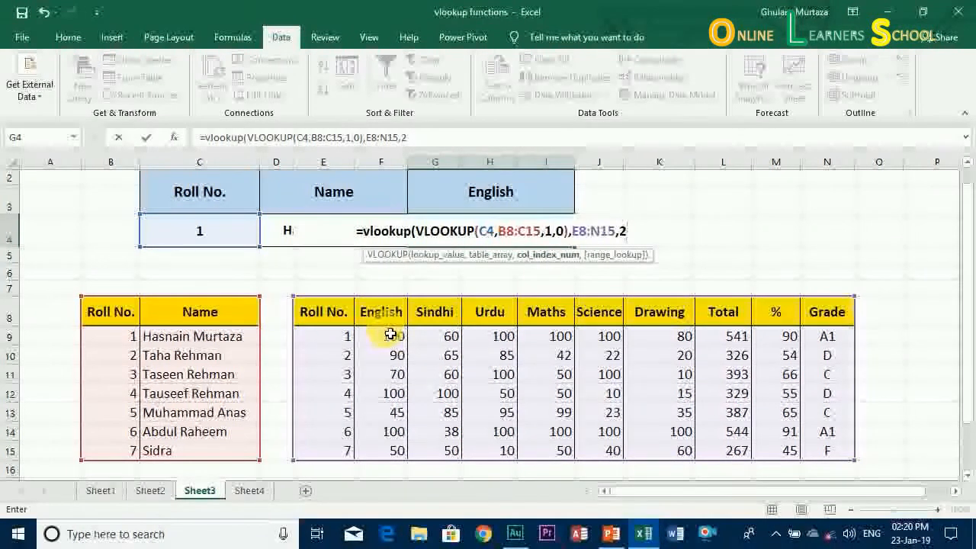
pyautogui.write(',')
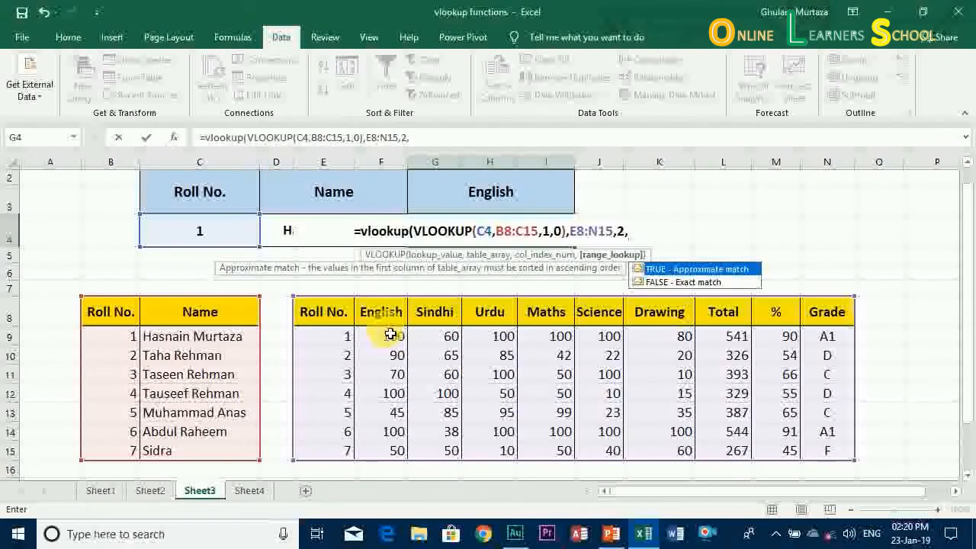
pyautogui.write('0')
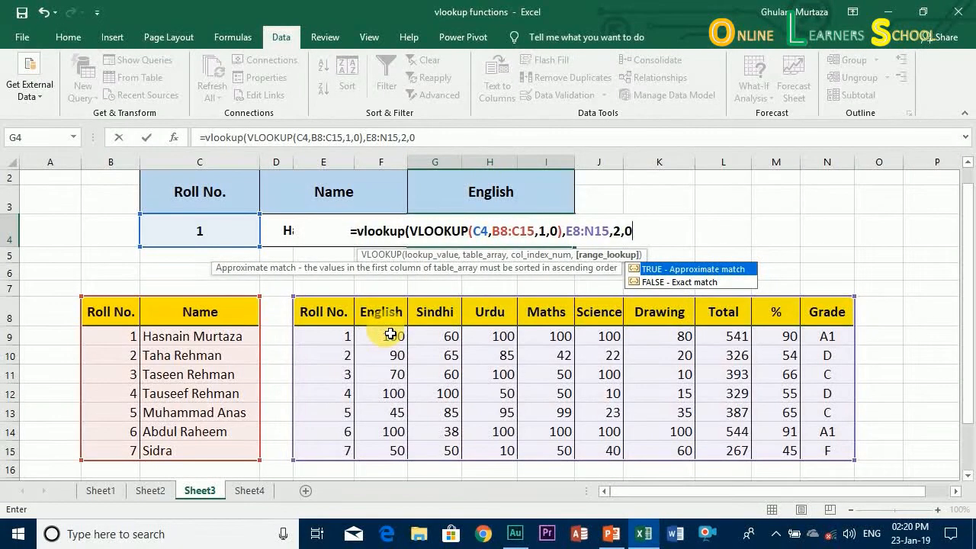
pyautogui.write(')')
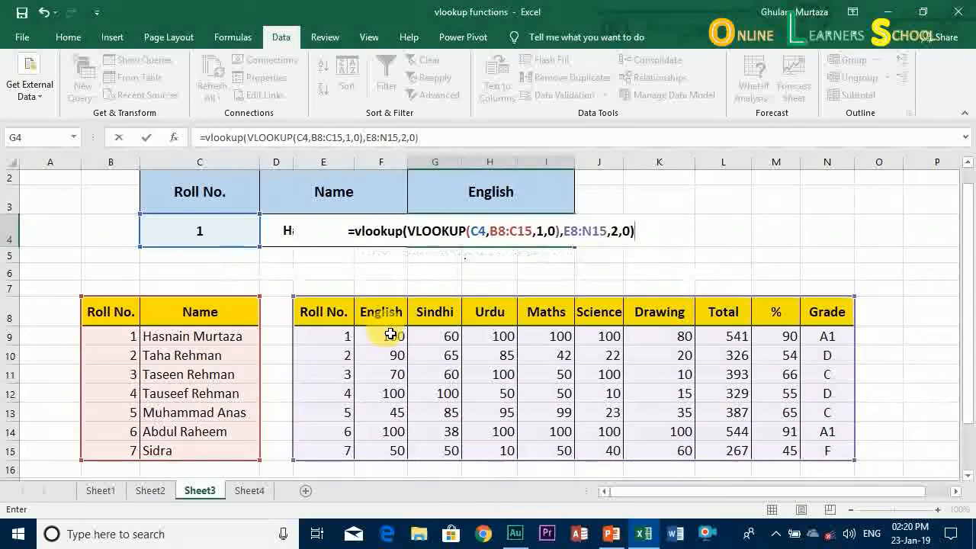
pyautogui.hotkey('ctrl', 'Return')
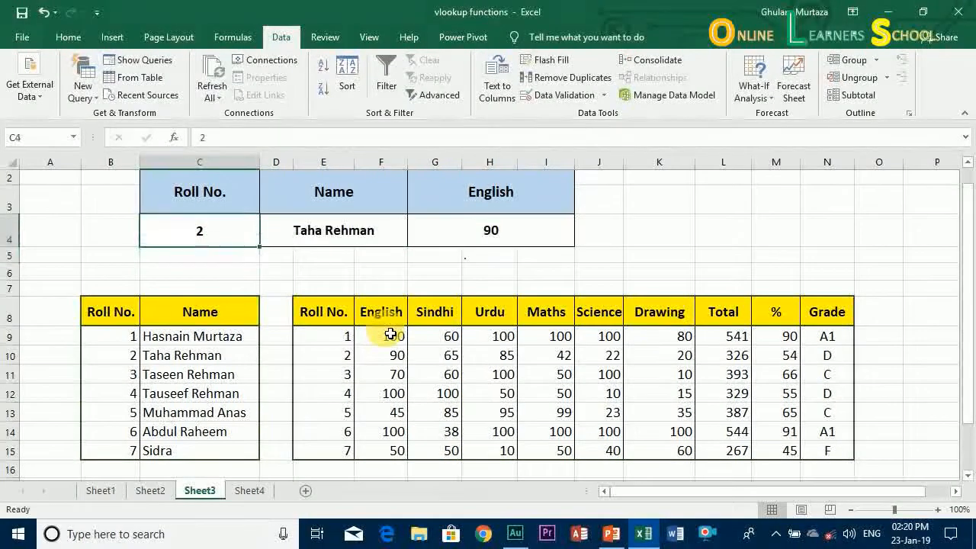
# Check the English mark in F10, and test the nested lookup with roll numbers 3, 5 and 7 in cell C4.
pyautogui.click(391, 357)
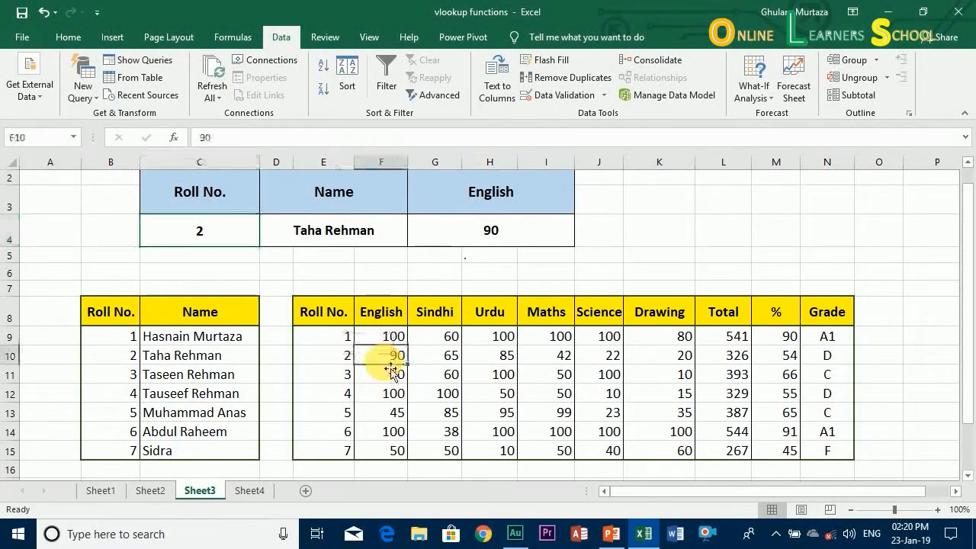
pyautogui.click(236, 241)
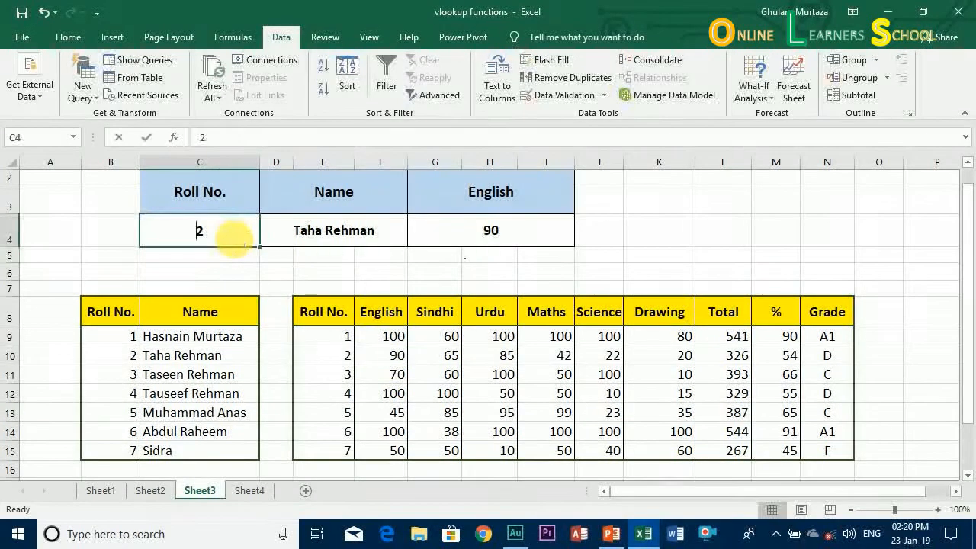
pyautogui.write('3')
pyautogui.press('Return')
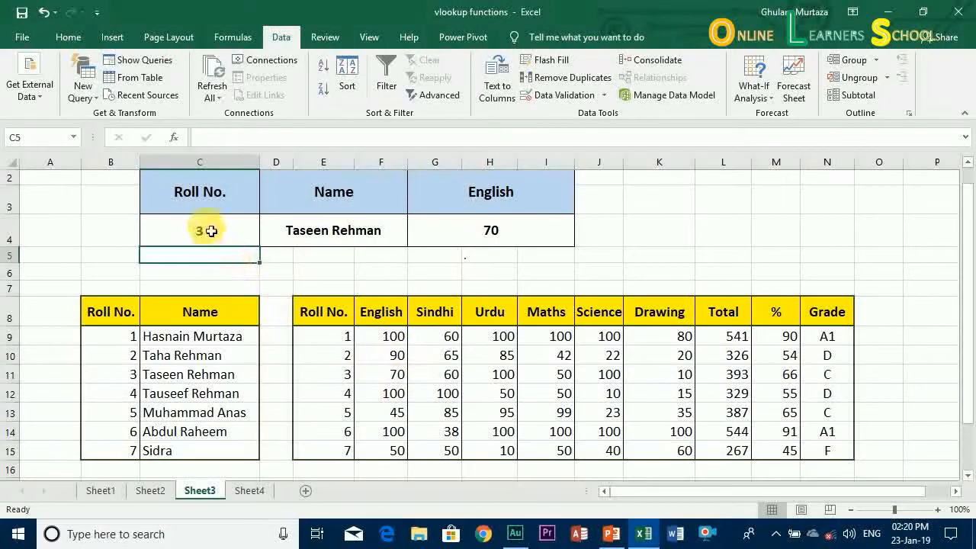
pyautogui.click(206, 229)
pyautogui.write('5')
pyautogui.press('Return')
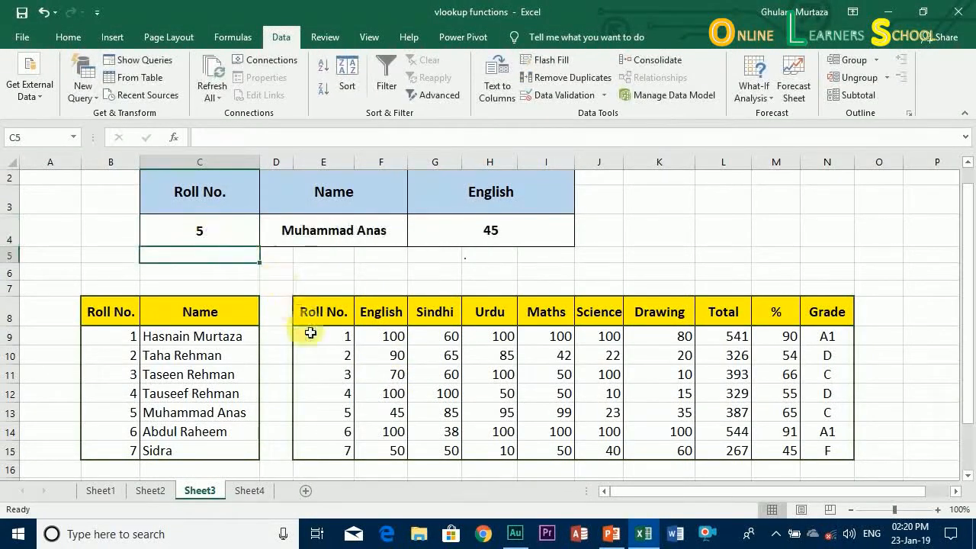
pyautogui.click(220, 226)
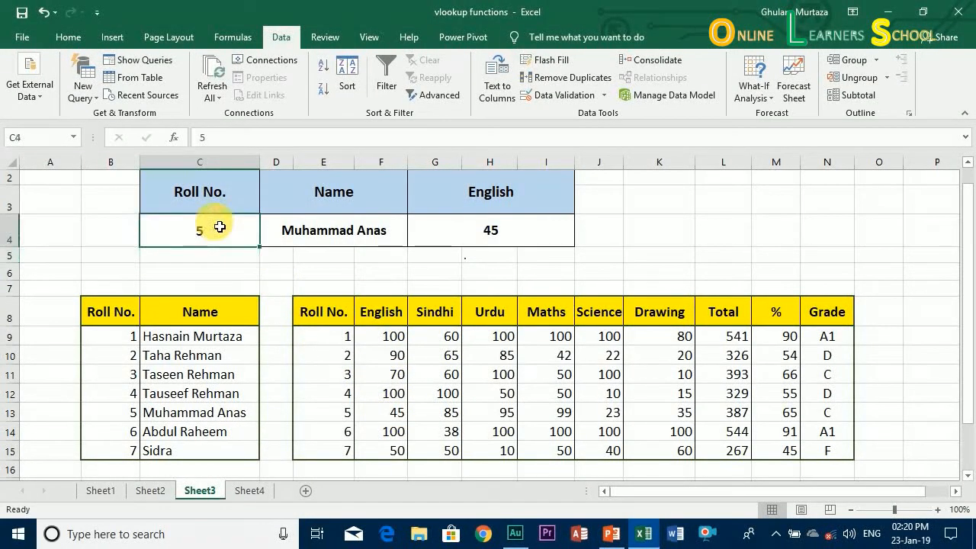
pyautogui.write('7')
pyautogui.press('Return')
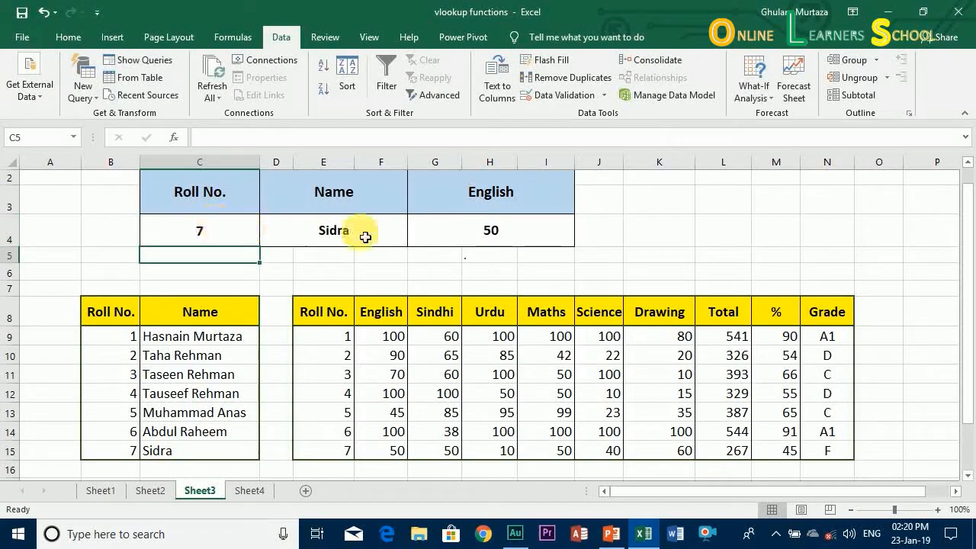
# Set the roll number in C4 back to 1 and review the nested VLOOKUP formula in G4 and its heading in G2.
pyautogui.click(227, 233)
pyautogui.write('1')
pyautogui.press('Return')
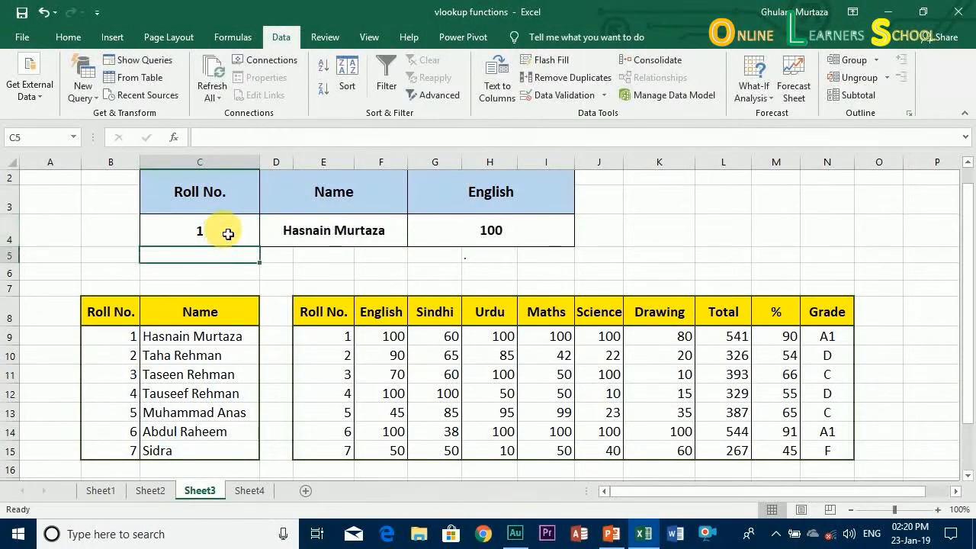
pyautogui.press('Right')
pyautogui.press('Right')
pyautogui.press('Right')
pyautogui.press('Up')
pyautogui.press('Right')
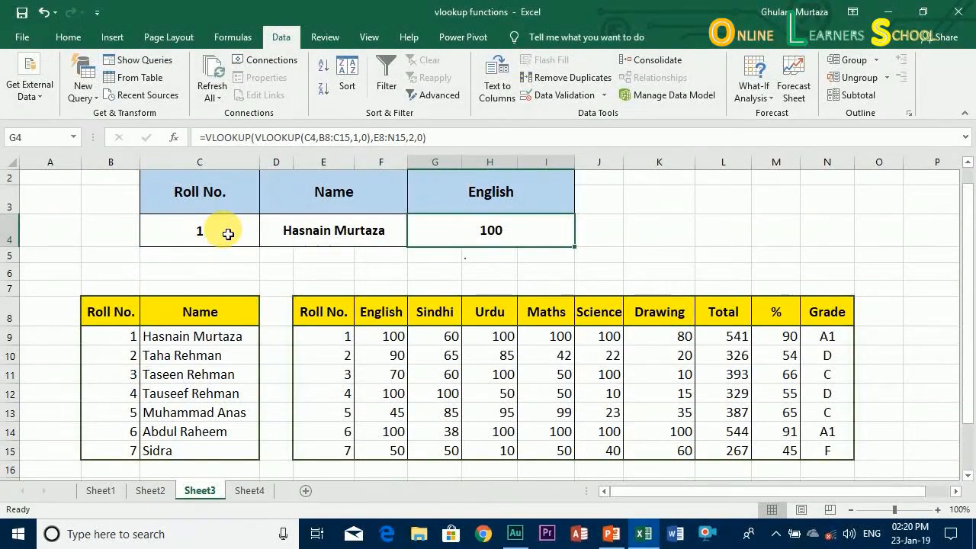
pyautogui.click(500, 202)
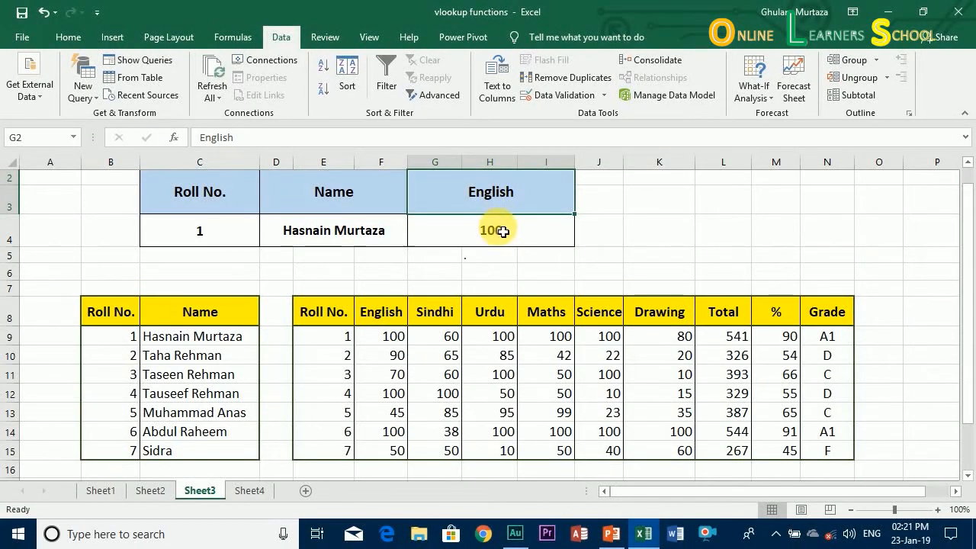
# In the G4 formula, replace the outer VLOOKUP's column index with a MATCH function that uses G2 as its lookup value.
pyautogui.doubleClick(502, 232)
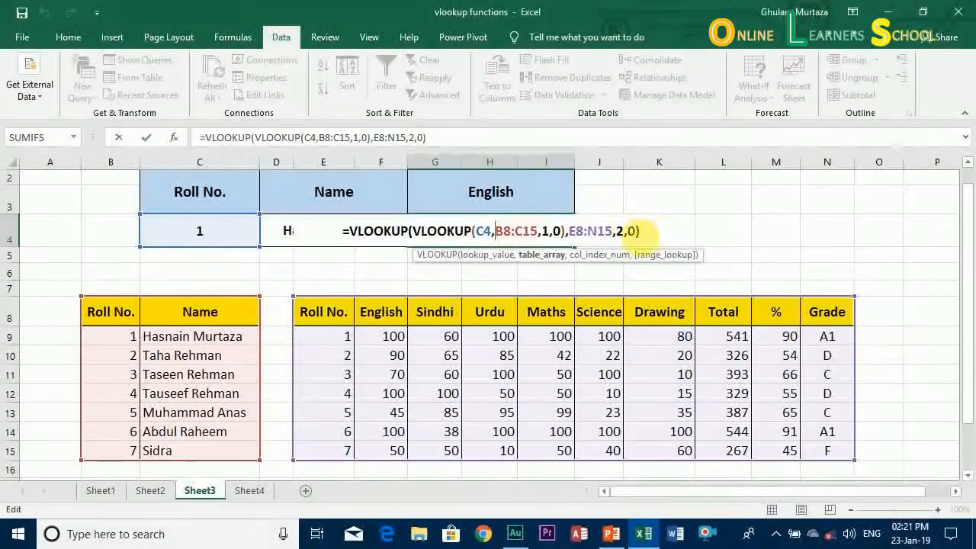
pyautogui.click(624, 231)
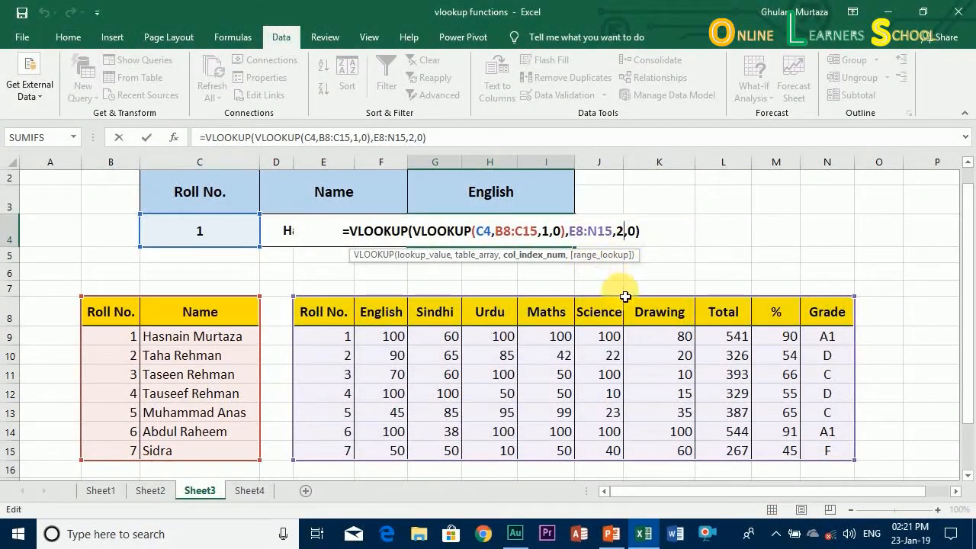
pyautogui.press('BackSpace')
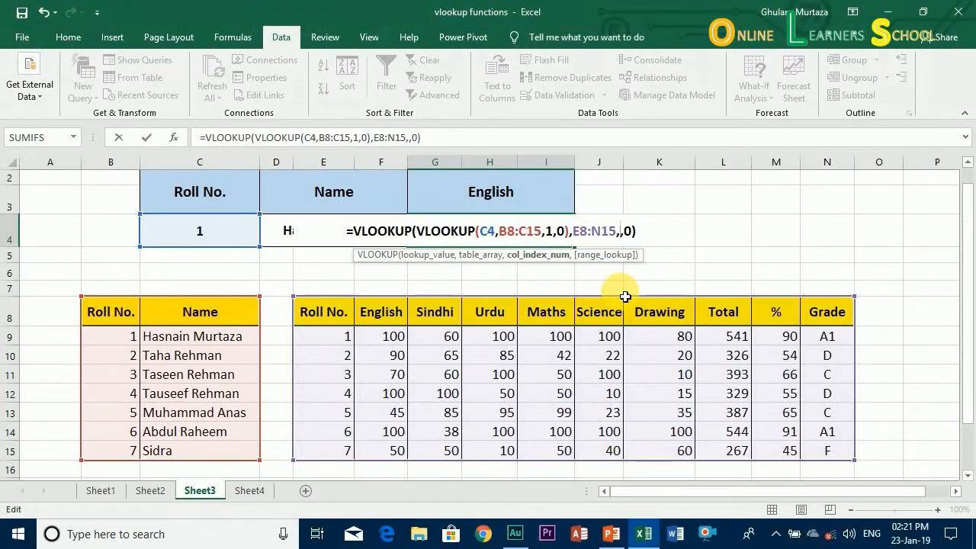
pyautogui.write('match')
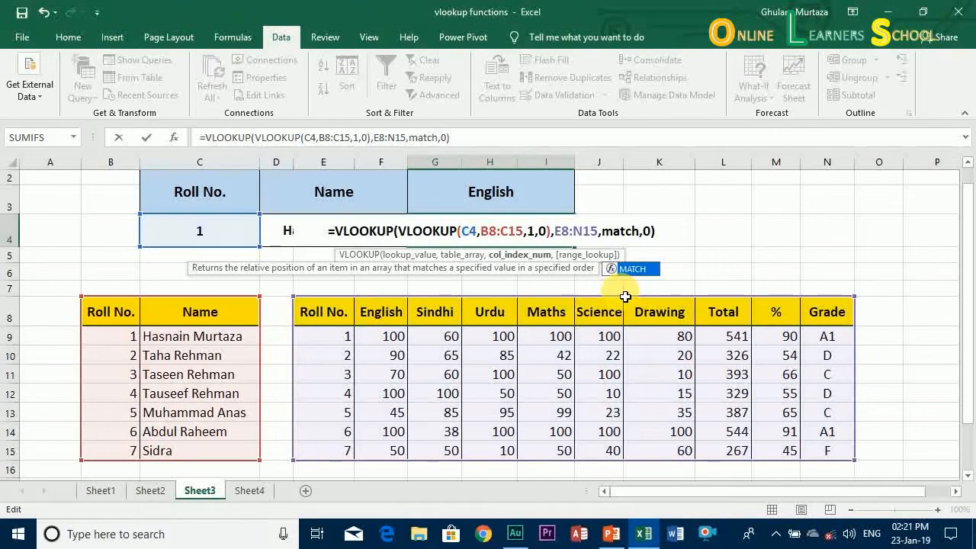
pyautogui.write('(')
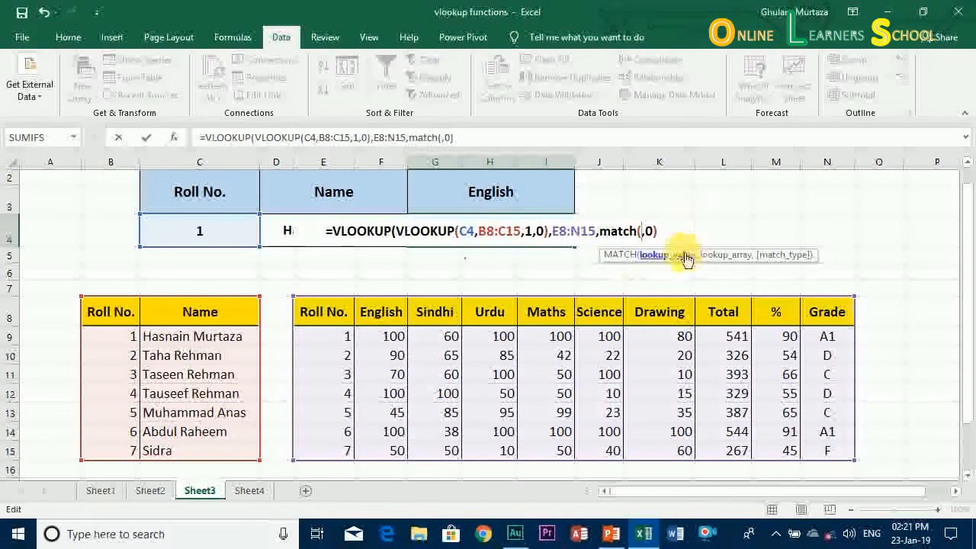
pyautogui.click(497, 205)
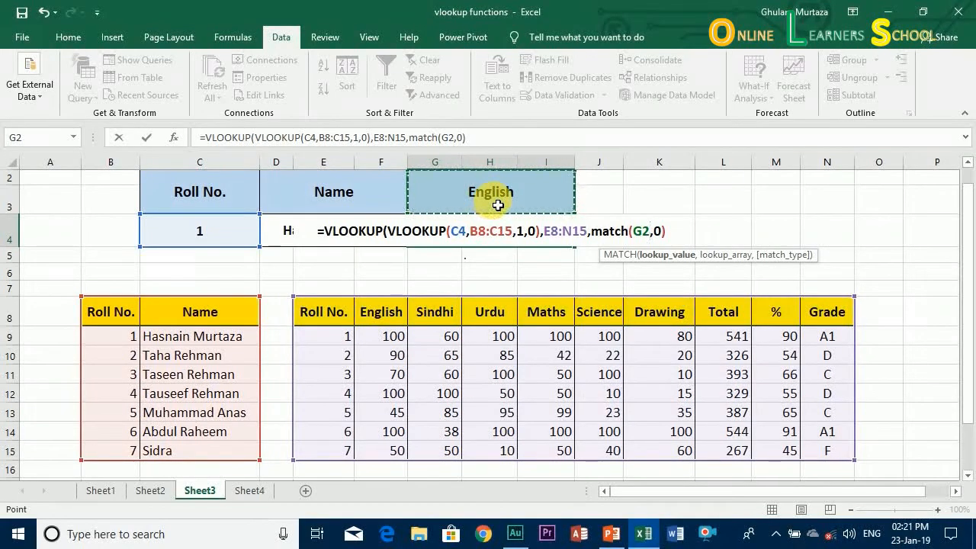
# Complete the MATCH function in G4 with lookup array E8:N8 and match type 0, enter the formula and review it.
pyautogui.write(',')
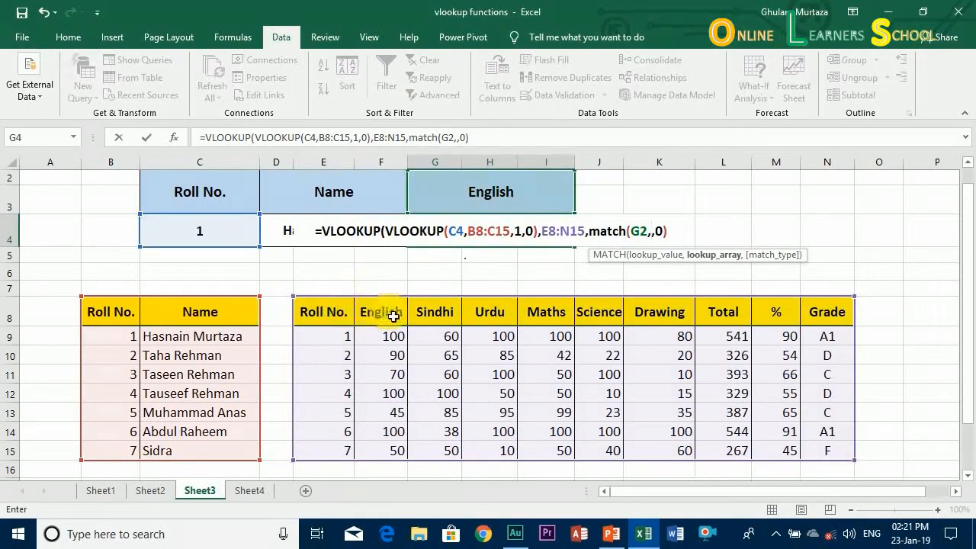
pyautogui.moveTo(324, 315); pyautogui.dragTo(818, 312)
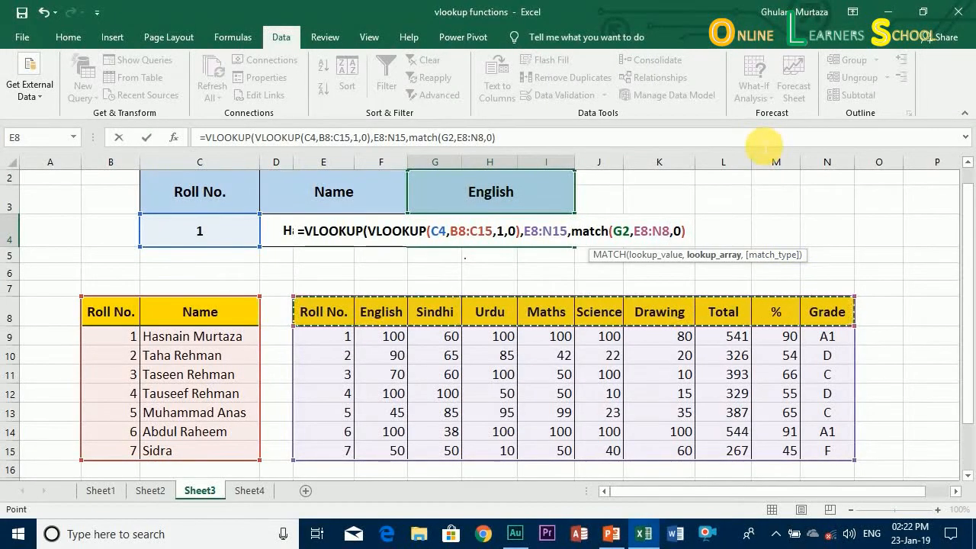
pyautogui.write(',')
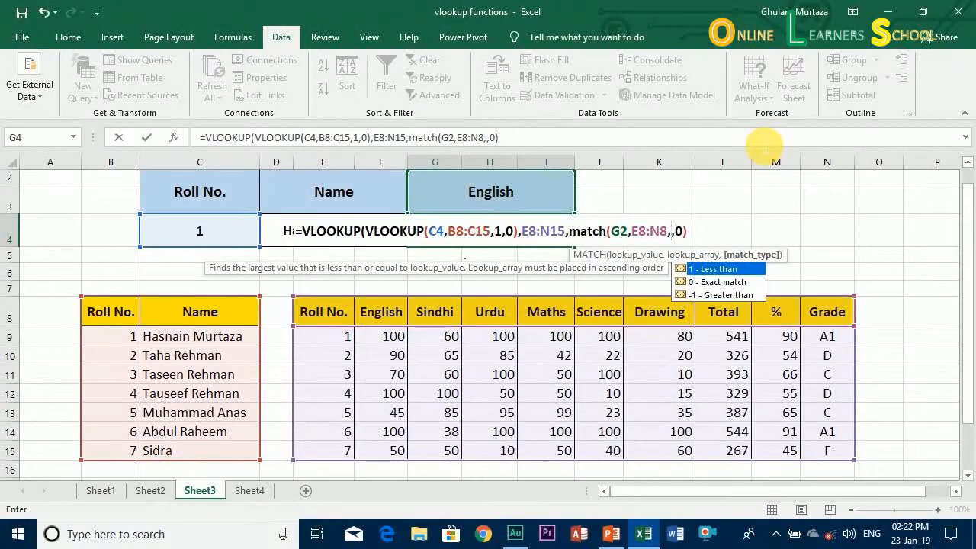
pyautogui.write('0')
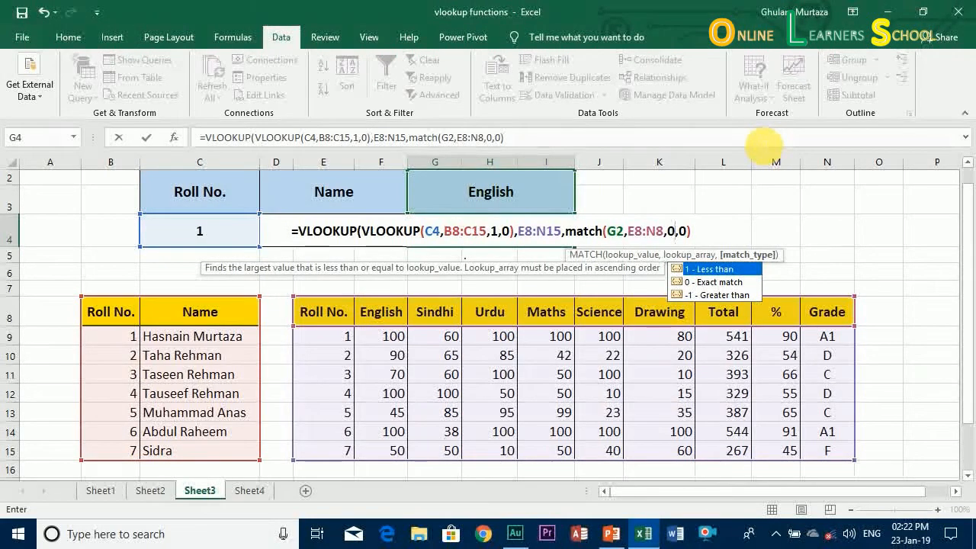
pyautogui.write(')')
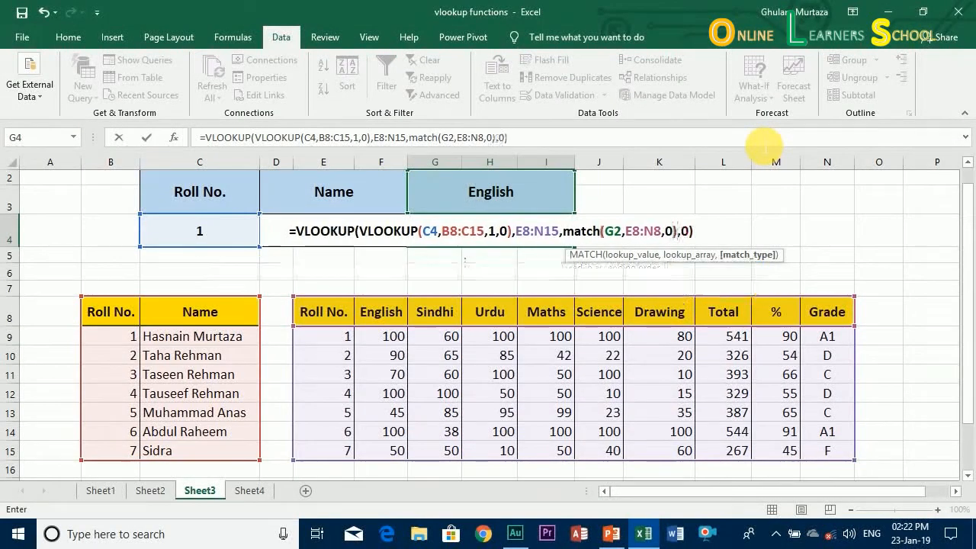
pyautogui.press('Return')
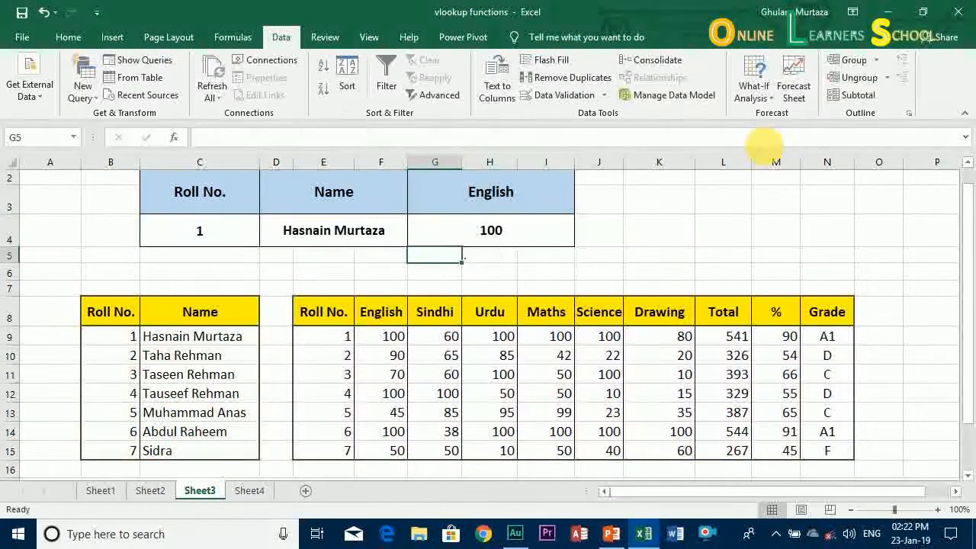
pyautogui.press('Up')
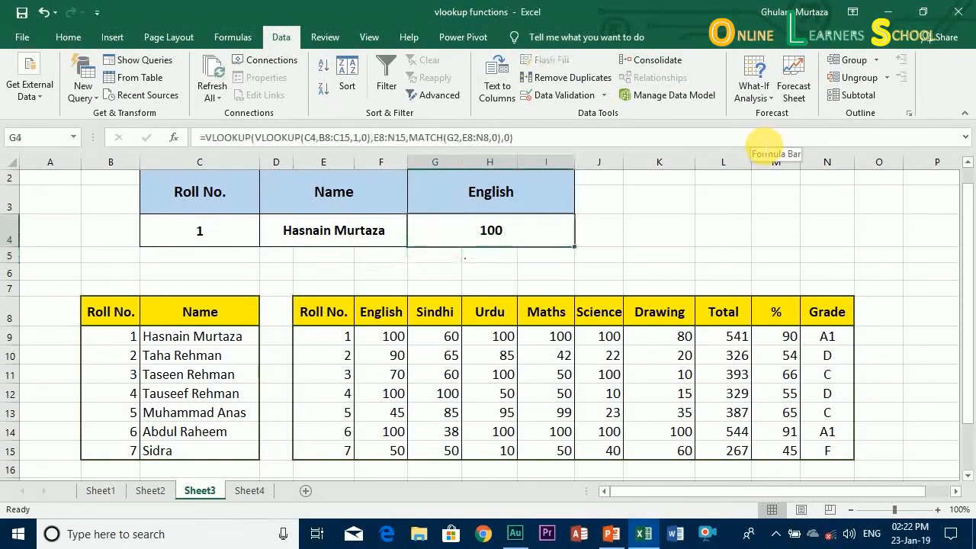
# Test the MATCH-driven lookup by changing the heading in G2 to "Sindhi" and then to "Grade".
pyautogui.press('Up')
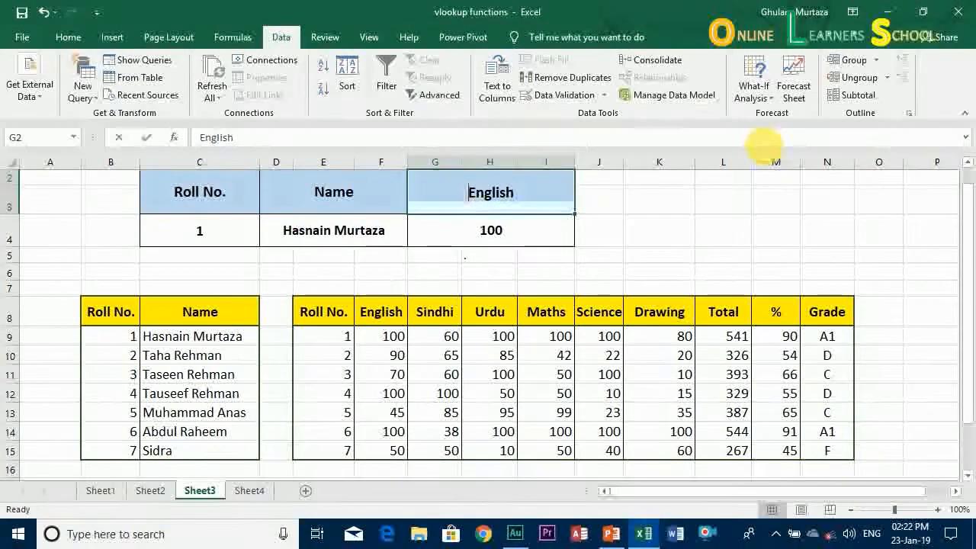
pyautogui.write('Sindhi')
pyautogui.press('Return')
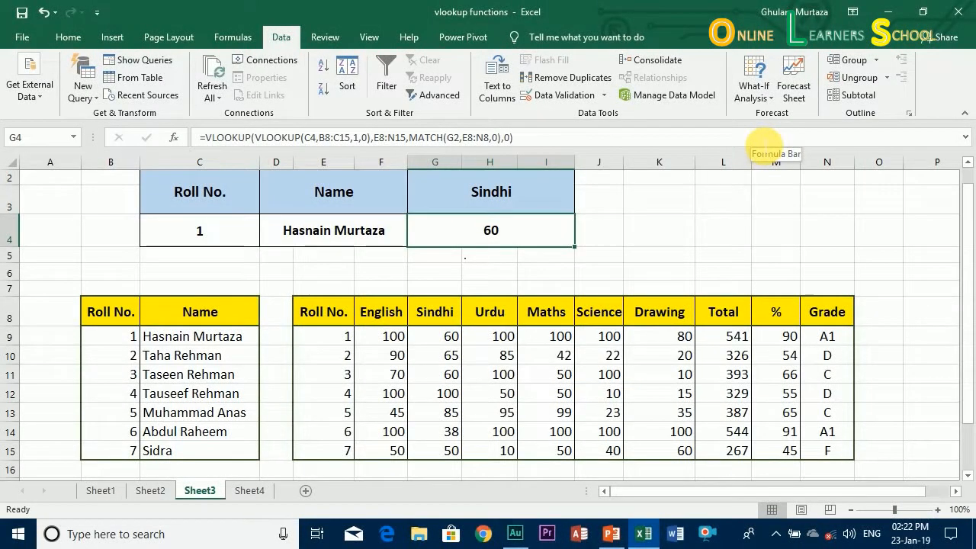
pyautogui.press('Up')
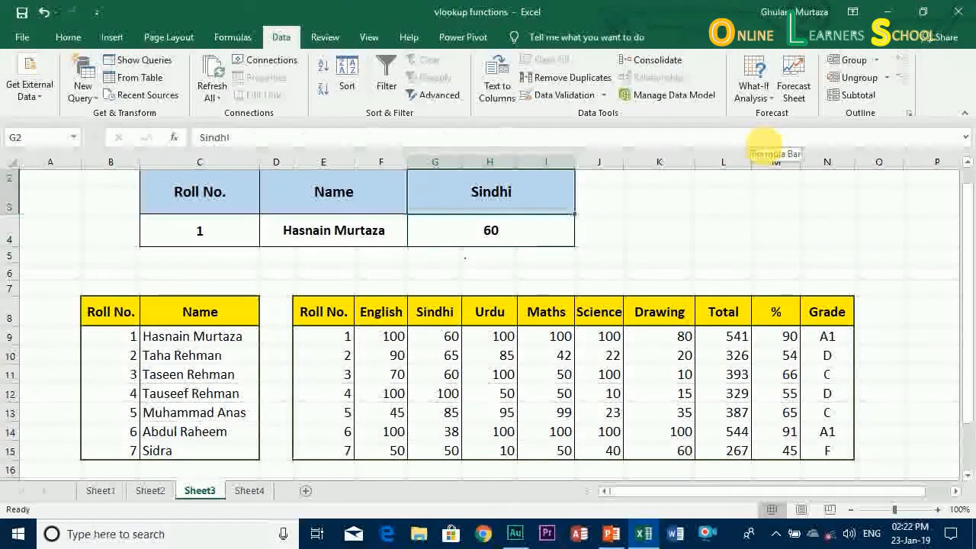
pyautogui.write('Grade')
pyautogui.press('Return')
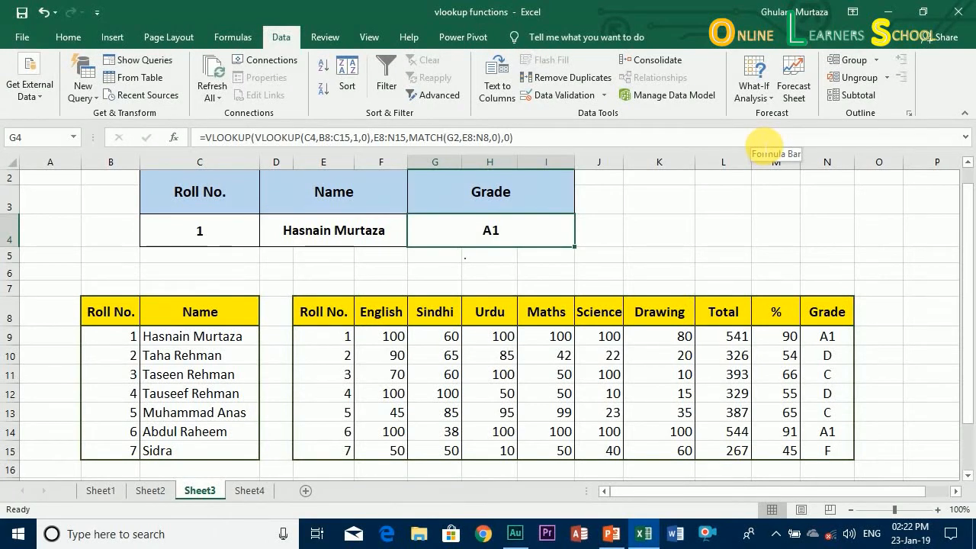
# Test the MATCH-driven lookup by changing the heading in G2 to "%".
pyautogui.press('Up')
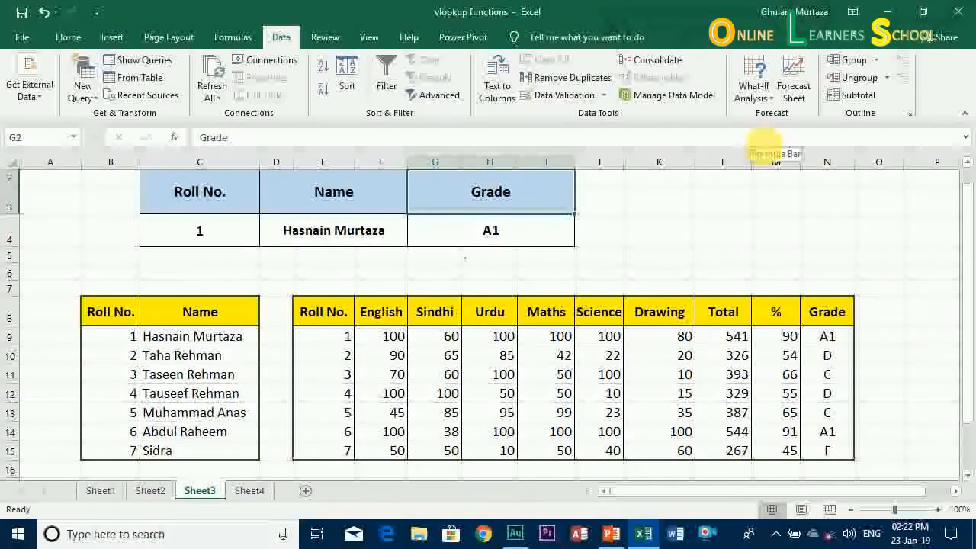
pyautogui.write('5')
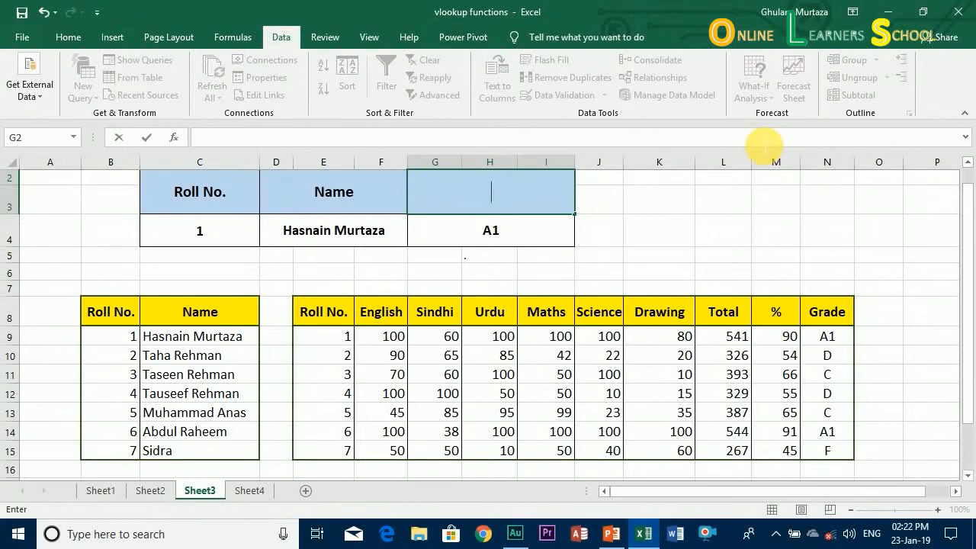
pyautogui.write('%')
pyautogui.press('Return')
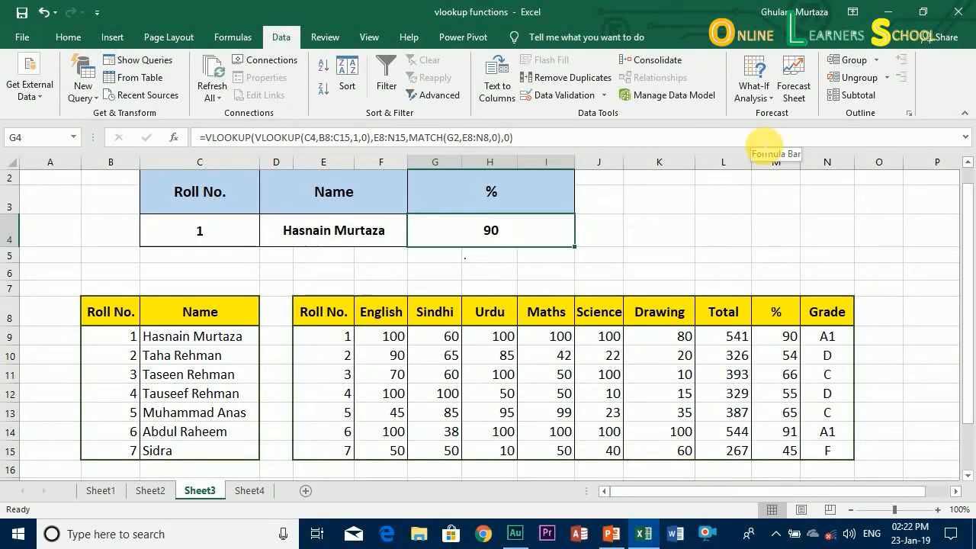
# Test the percentage lookup by changing the roll number in C4 to 2 and then to 5.
pyautogui.press('Left')
pyautogui.press('Left')
pyautogui.write('2')
pyautogui.press('Return')
pyautogui.press('Up')
pyautogui.write('5')
pyautogui.press('Return')
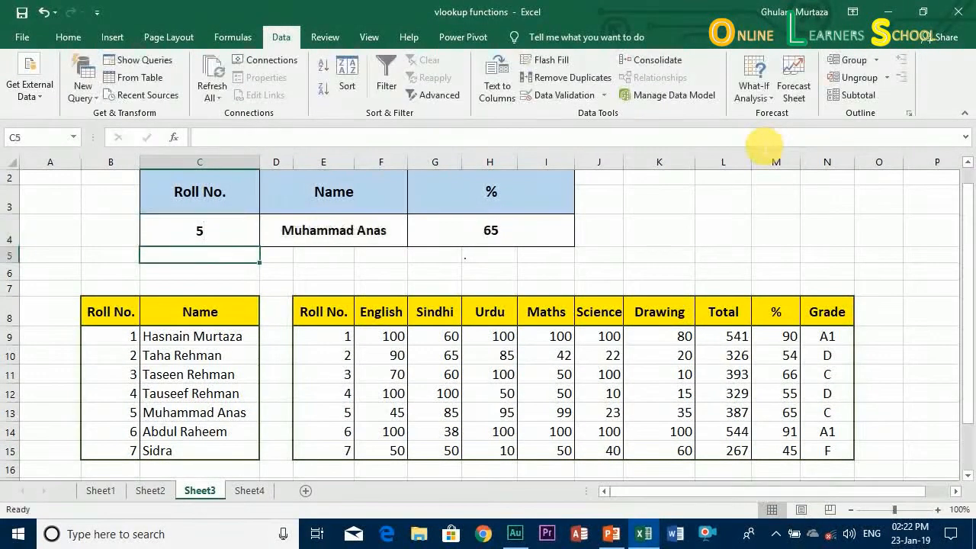
# Change the heading in G2 to "Grade" and compare the G4 result with the grade for roll number 5 in N13.
pyautogui.press('Right')
pyautogui.press('Right')
pyautogui.press('Up')
pyautogui.press('Up')
pyautogui.press('Right')
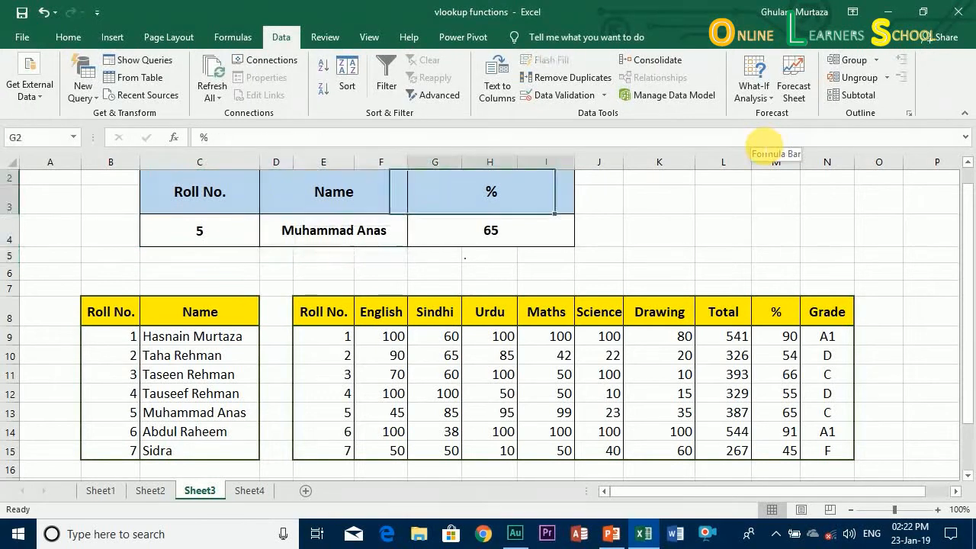
pyautogui.press('Down')
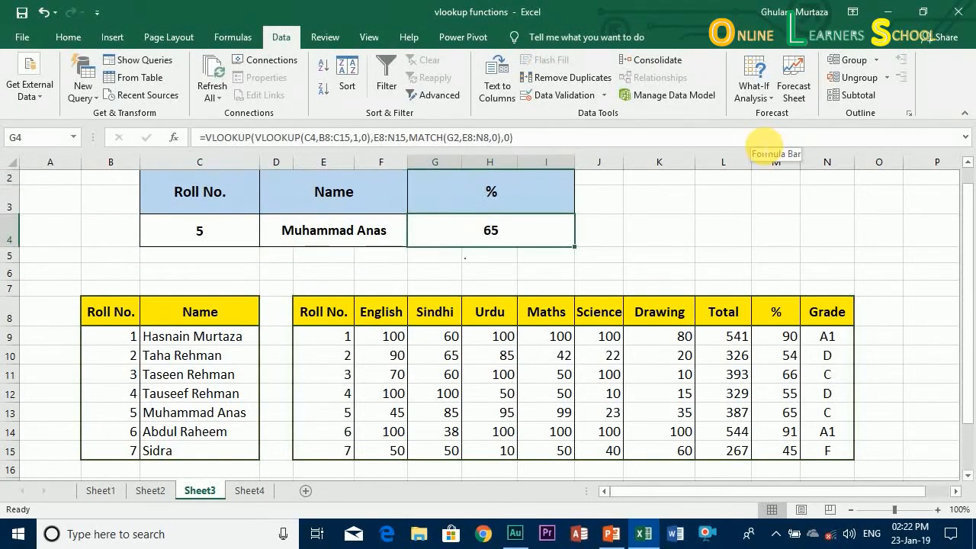
pyautogui.click(503, 196)
pyautogui.write('Grade')
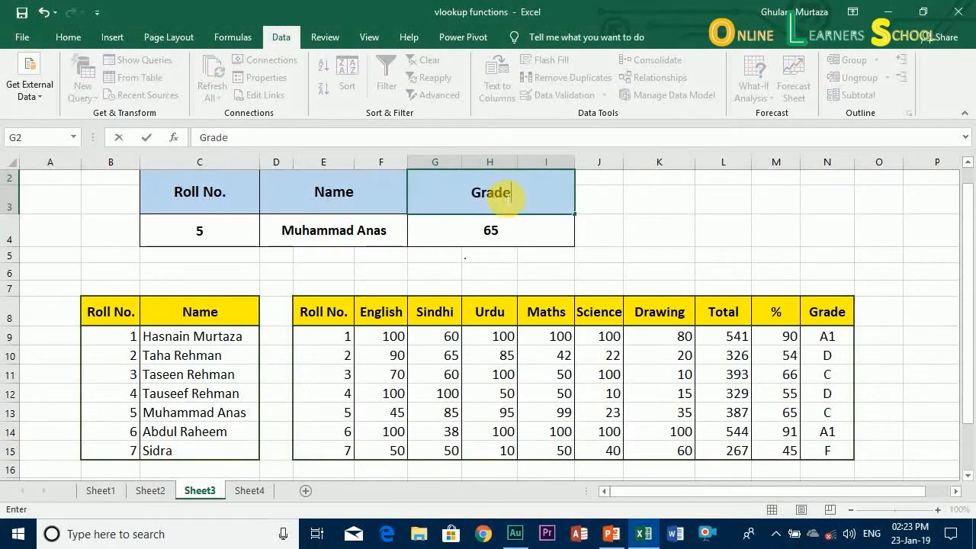
pyautogui.press('Return')
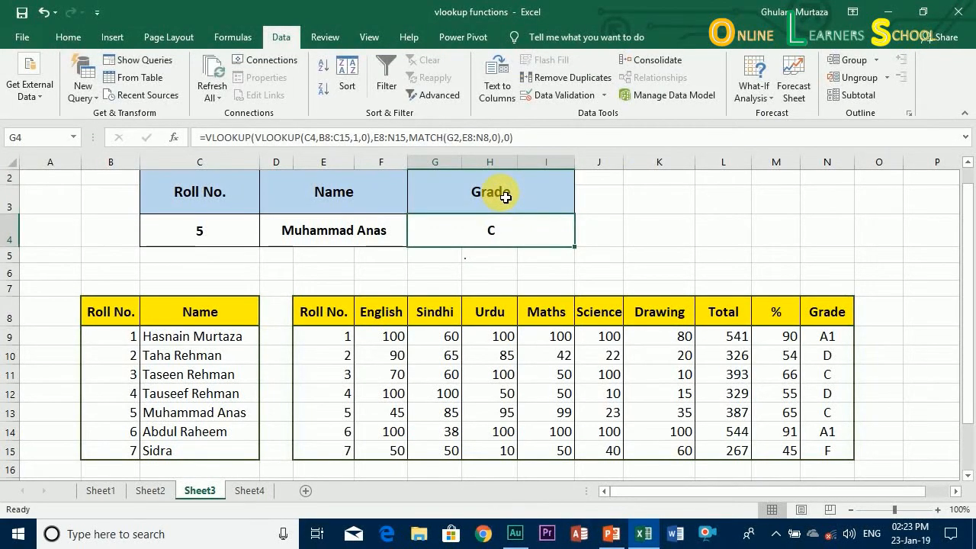
pyautogui.click(828, 420)
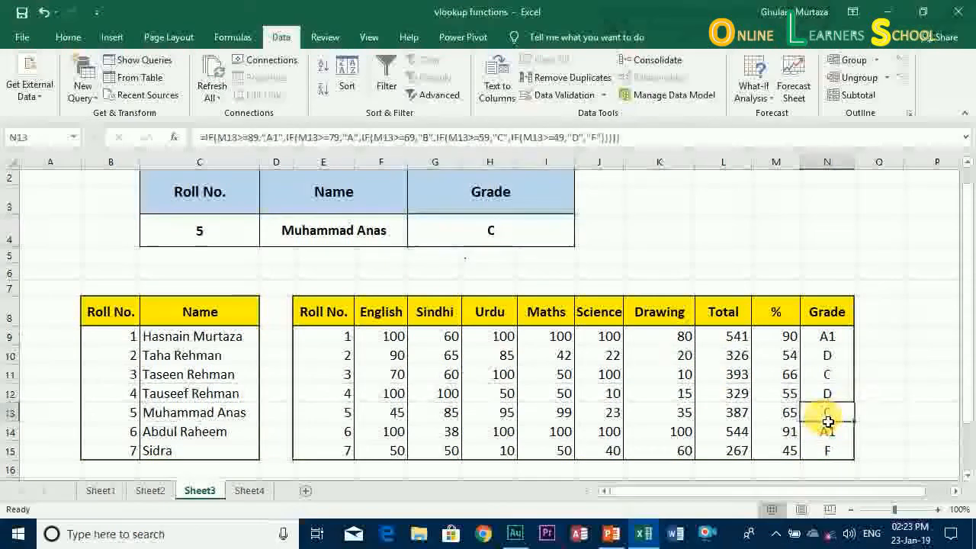
pyautogui.click(487, 243)
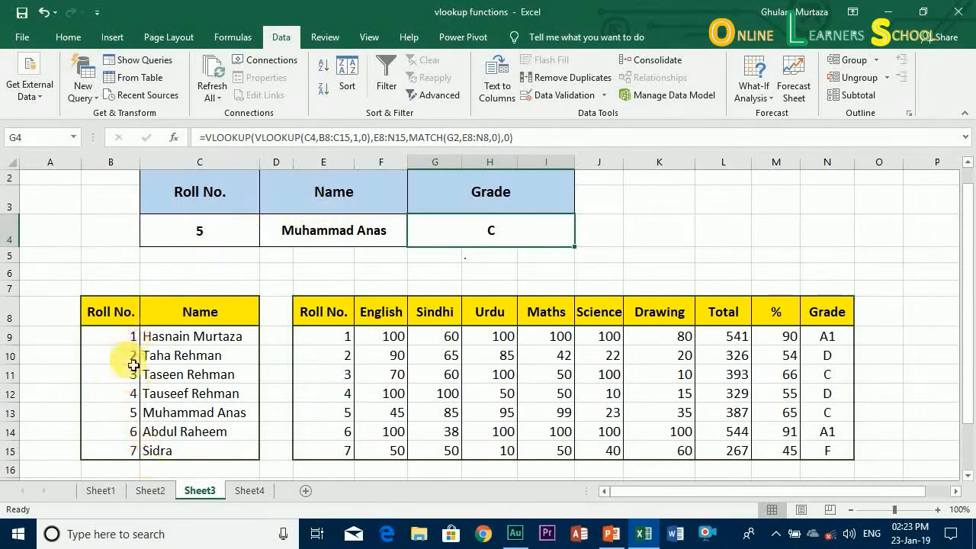
# Test the lookup with the unlisted roll number 8 in C4 and inspect the name formula in D4.
pyautogui.click(208, 227)
pyautogui.write('8')
pyautogui.press('Return')
pyautogui.click(212, 230)
pyautogui.press('Right')
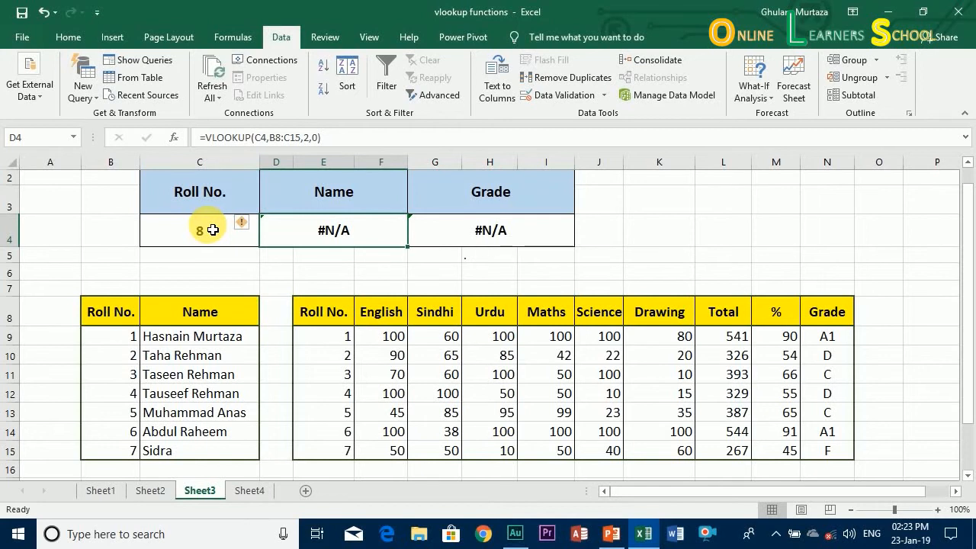
# Set the roll number in C4 back to 1.
pyautogui.click(213, 230)
pyautogui.write('1')
pyautogui.press('Return')
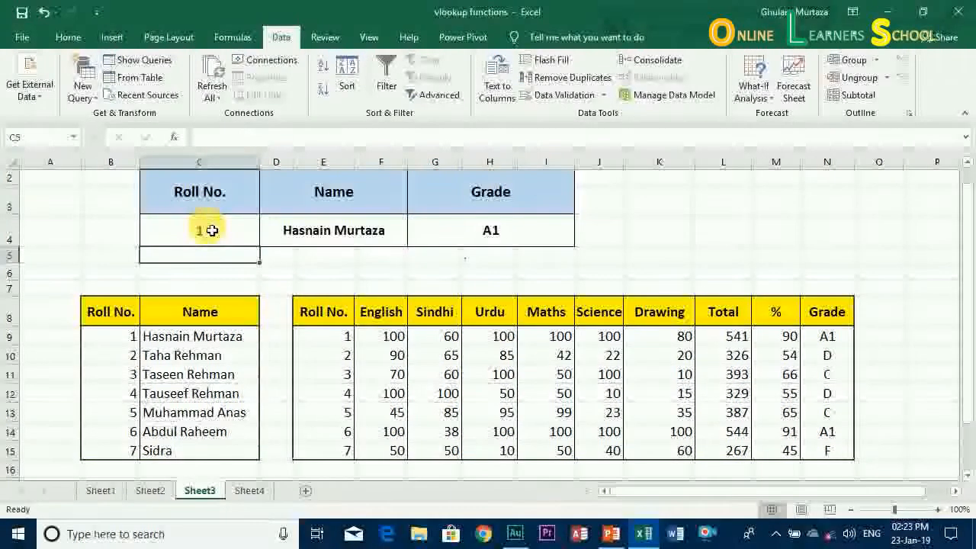
# Edit the formula in G4 and insert an opening IFERROR function in front of the outer VLOOKUP.
pyautogui.click(212, 230)
pyautogui.press('Right')
pyautogui.press('Right')
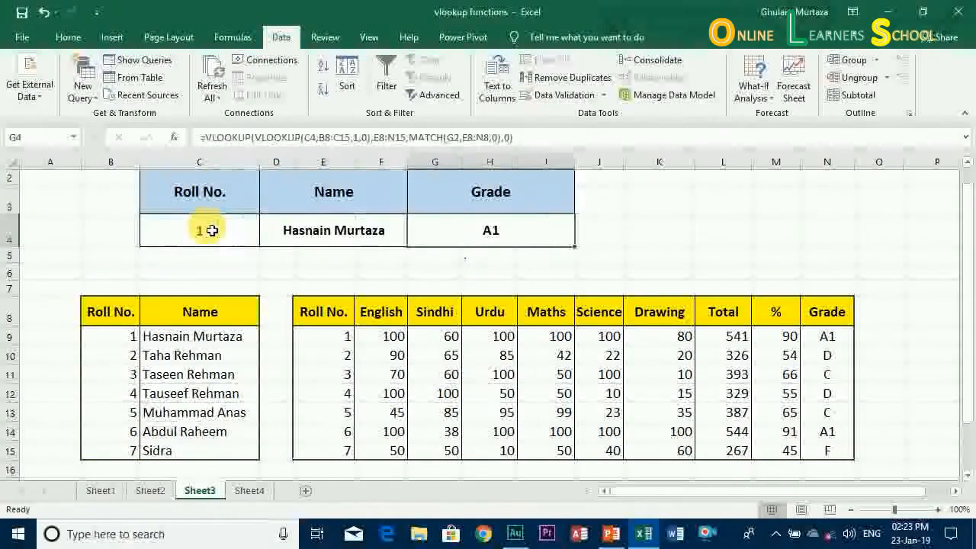
pyautogui.doubleClick(495, 235)
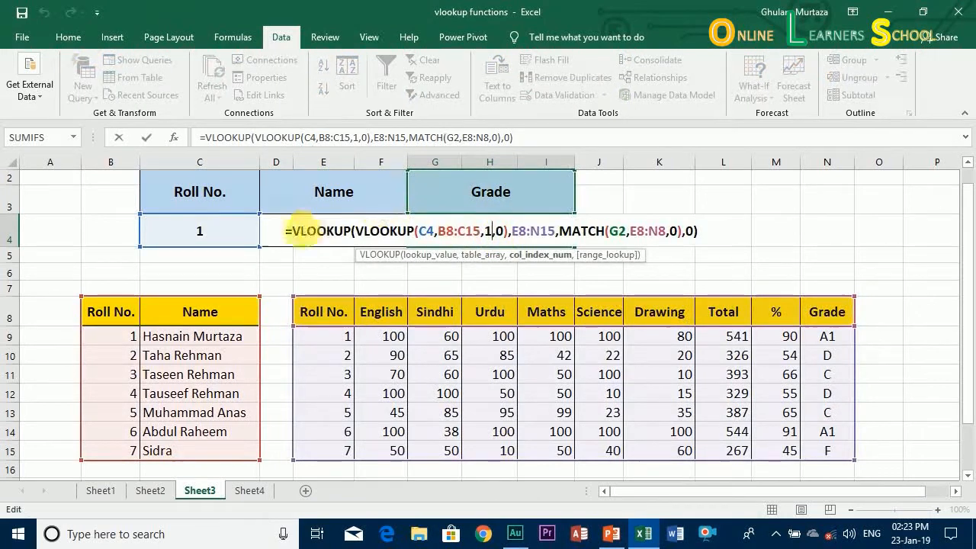
pyautogui.click(292, 232)
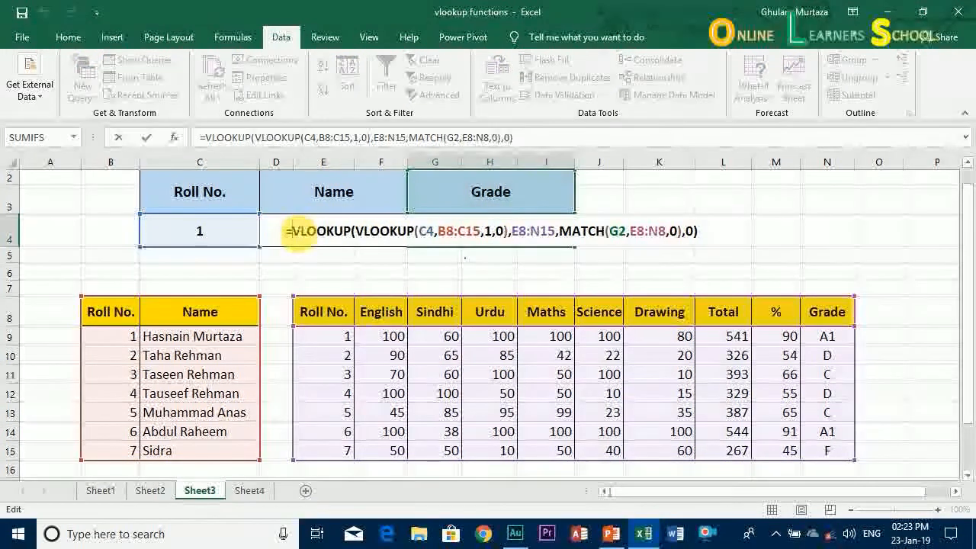
pyautogui.write('iferror')
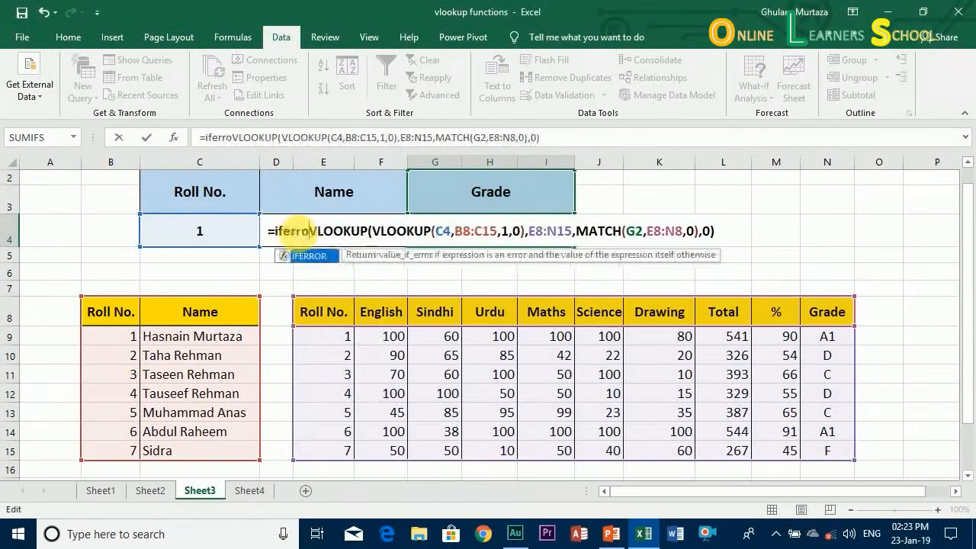
pyautogui.write('(')
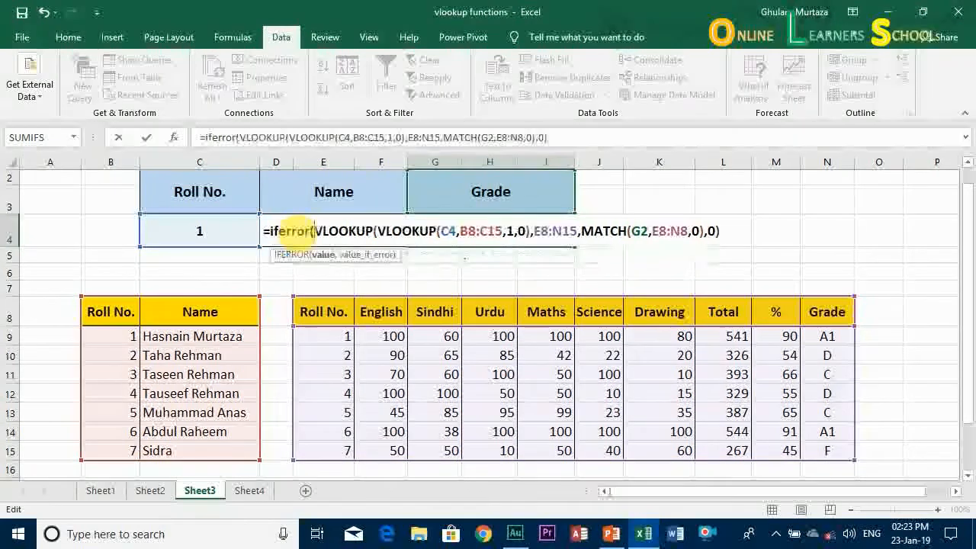
# Complete the IFERROR in G4 with "Record not found" as the error value and enter the formula.
pyautogui.click(720, 232)
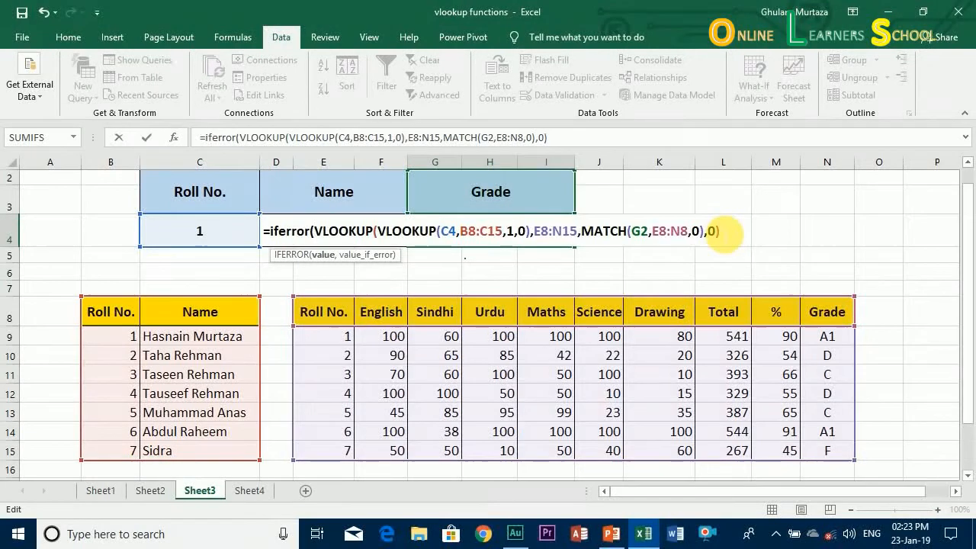
pyautogui.write(',"')
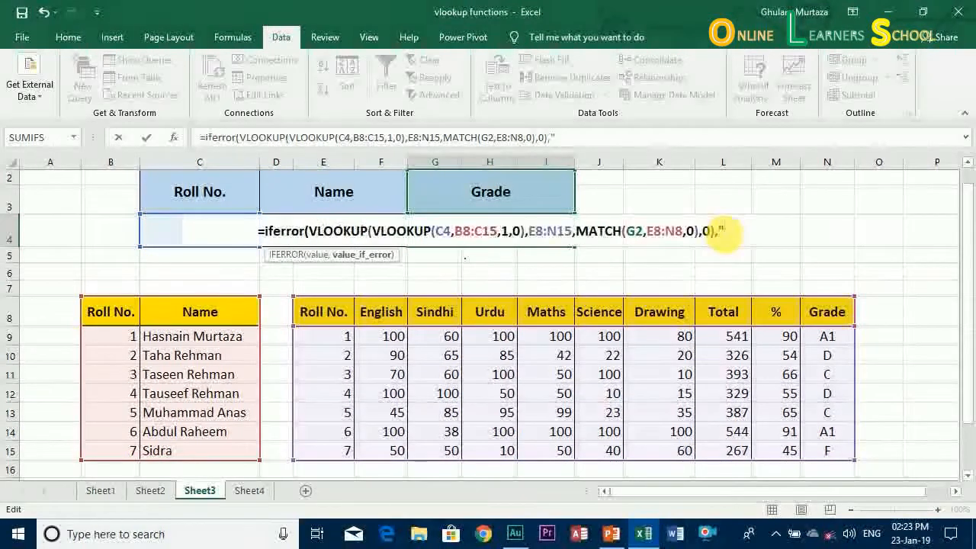
pyautogui.write('R')
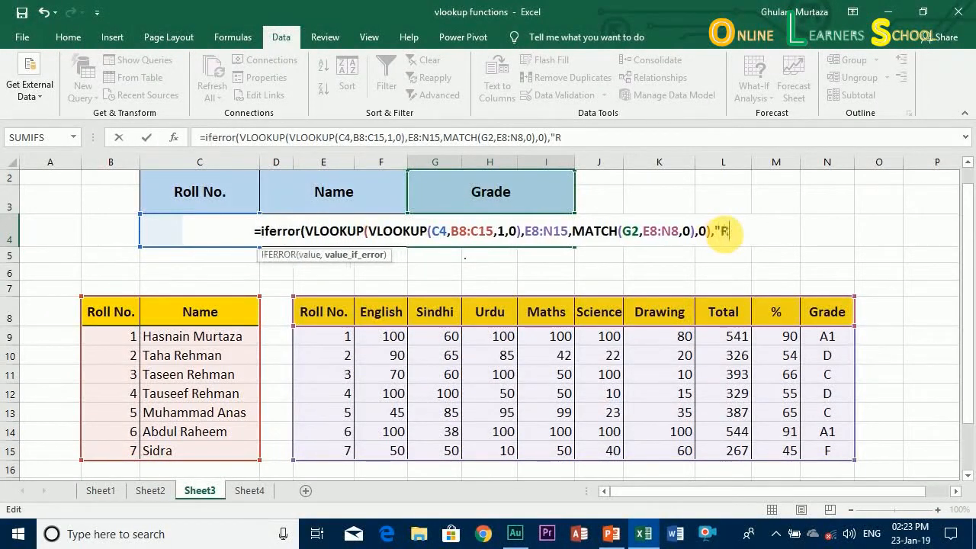
pyautogui.write('ecord n')
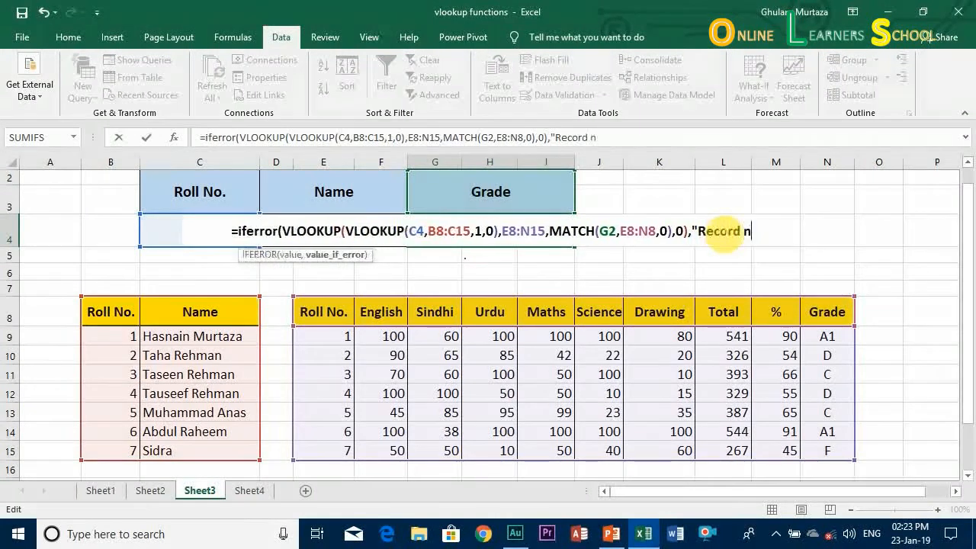
pyautogui.write('ot found"')
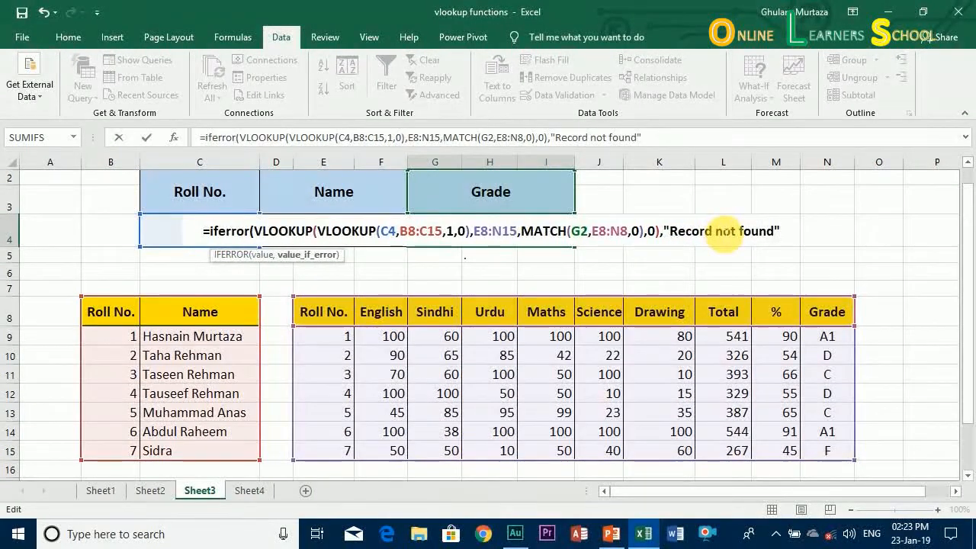
pyautogui.write(')')
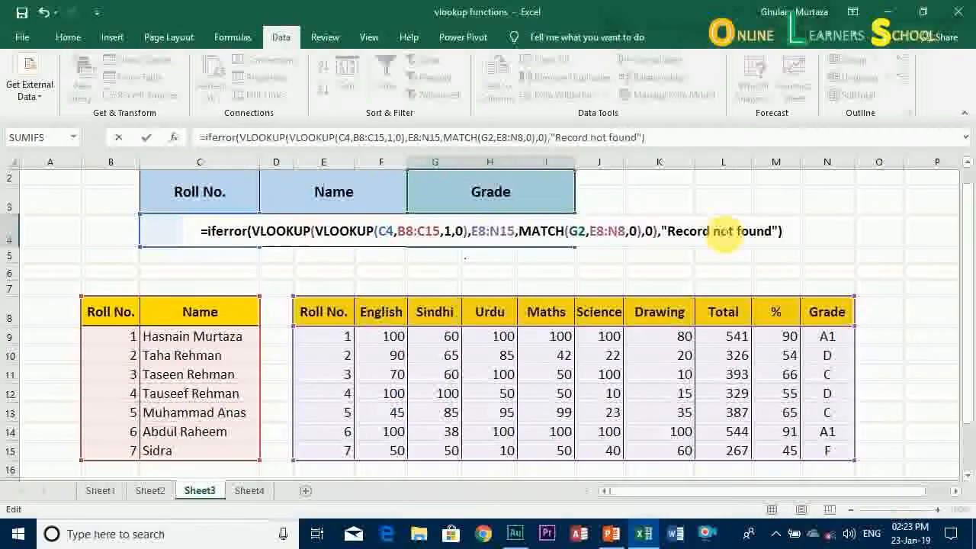
pyautogui.press('Return')
pyautogui.press('Up')
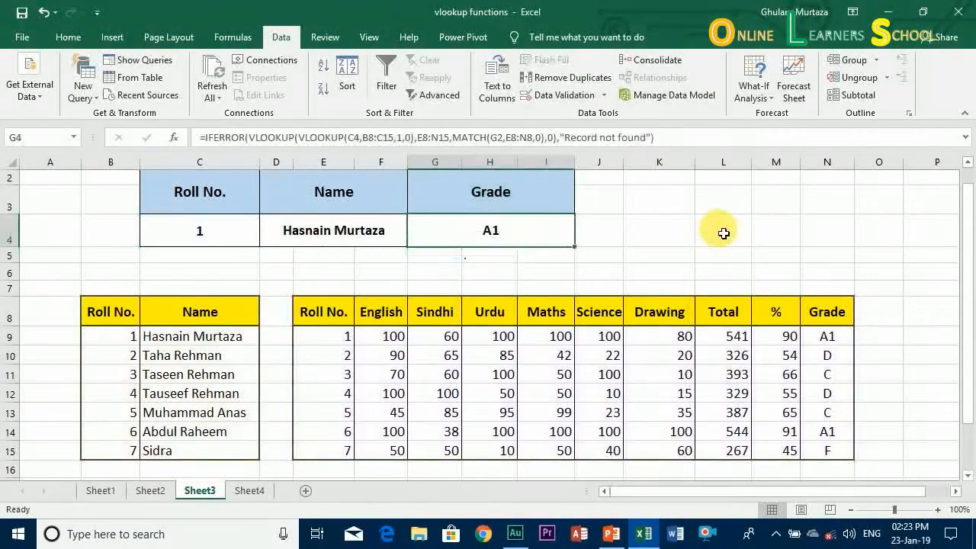
# Test the error handling by setting the roll number in C4 to 8 and then to 7, and check the D4 name formula.
pyautogui.press('Left')
pyautogui.press('Left')
pyautogui.press('Return')
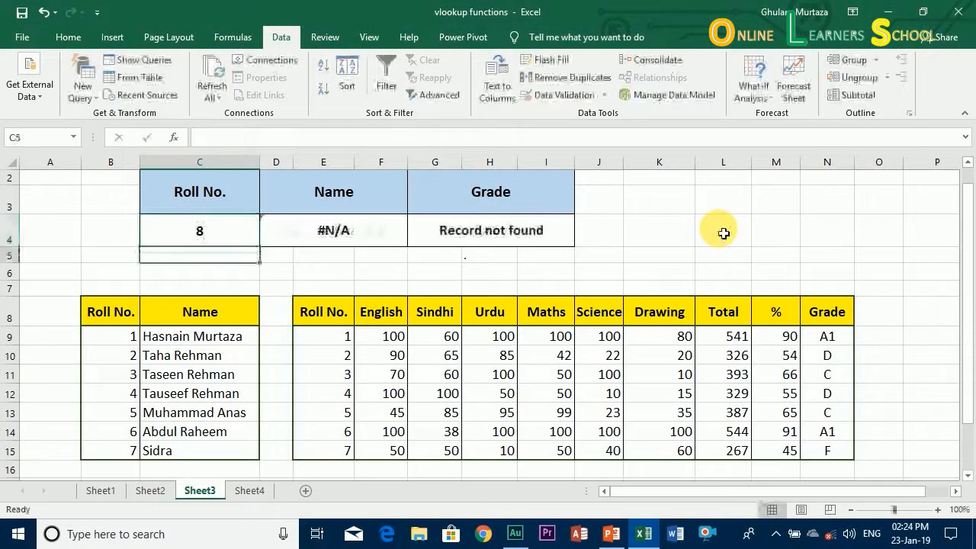
pyautogui.press('Up')
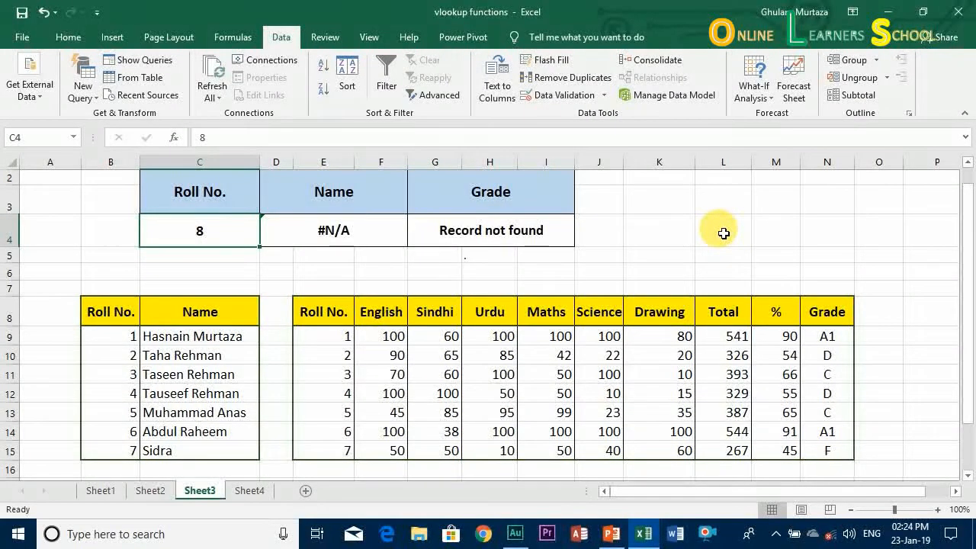
pyautogui.write('7')
pyautogui.press('Return')
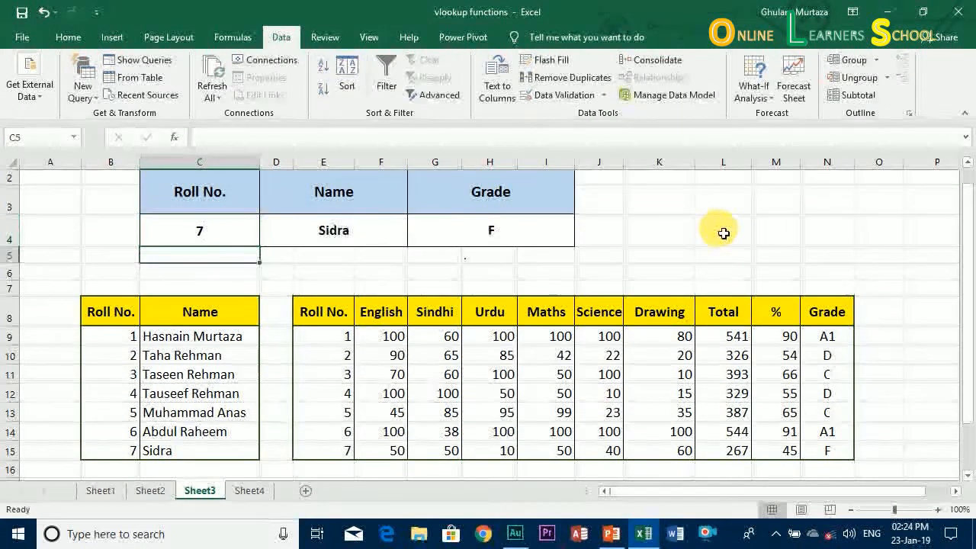
pyautogui.press('Up')
pyautogui.press('Right')
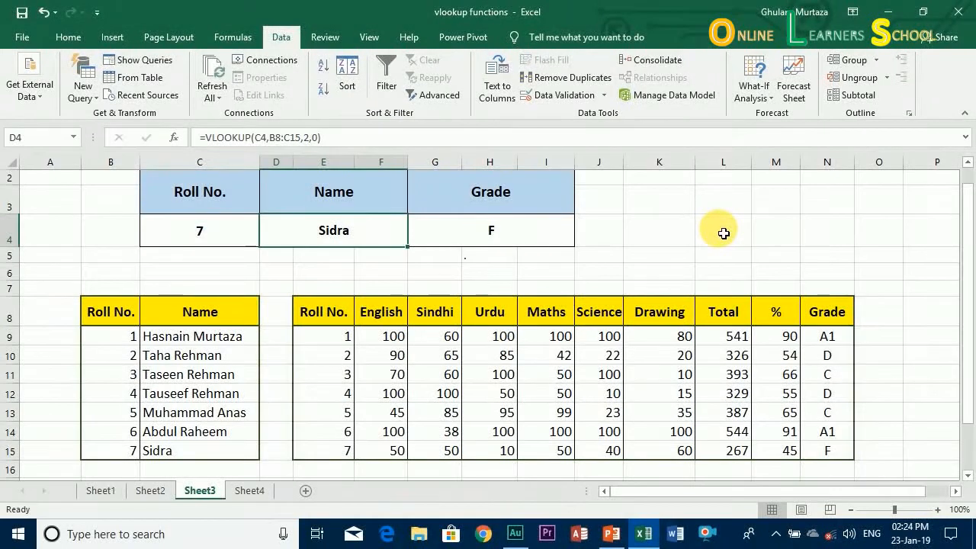
# Set the roll number in C4 to 8 and select the name formula in D4.
pyautogui.press('Left')
pyautogui.write('8')
pyautogui.press('Return')
pyautogui.press('Up')
pyautogui.press('Right')
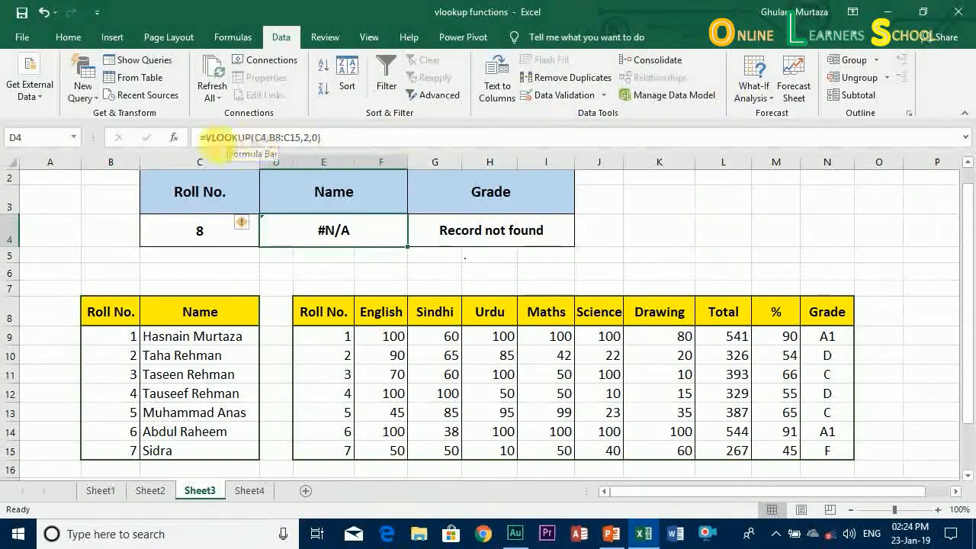
# Wrap the name VLOOKUP in D4 in IFERROR with "Record not found" as the error value.
pyautogui.click(206, 137)
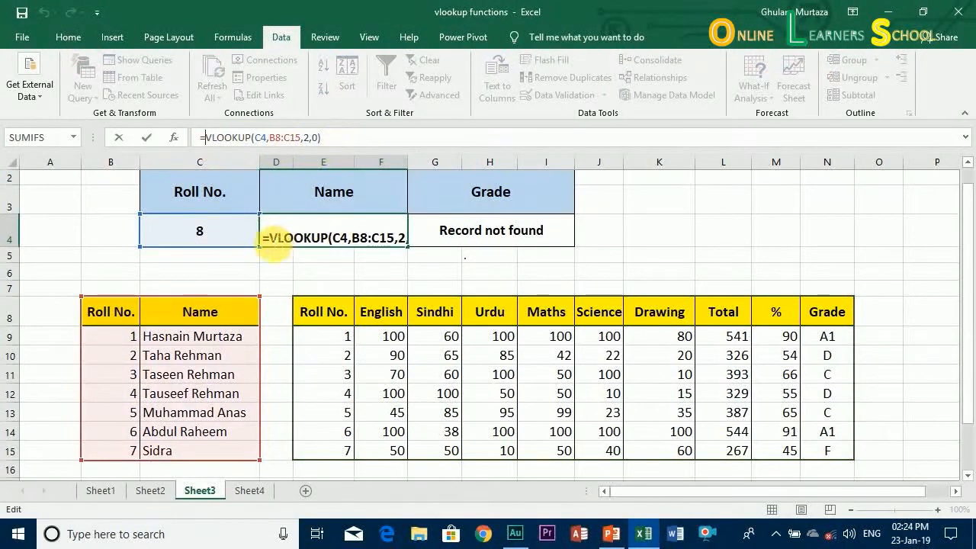
pyautogui.doubleClick(273, 244)
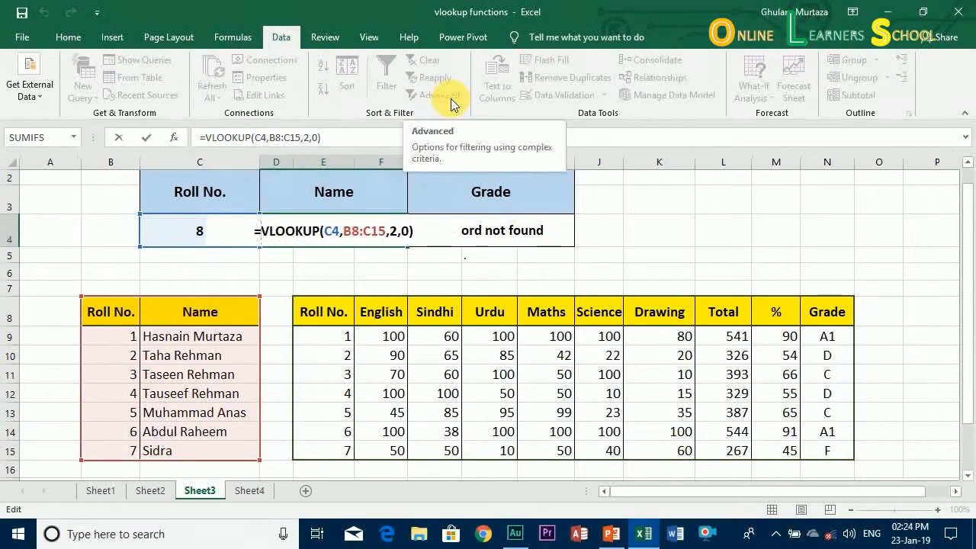
pyautogui.write('iferror')
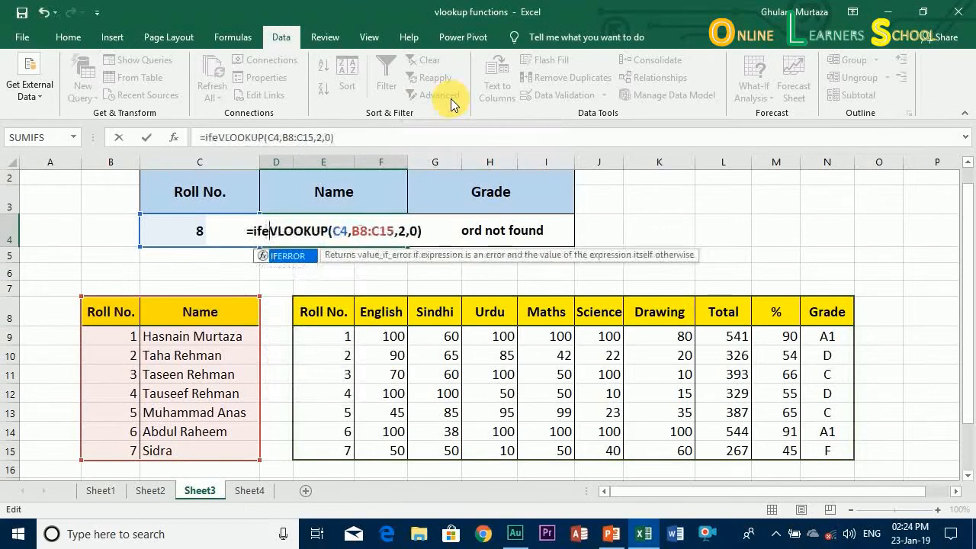
pyautogui.write('(VLOOKUP(C4')
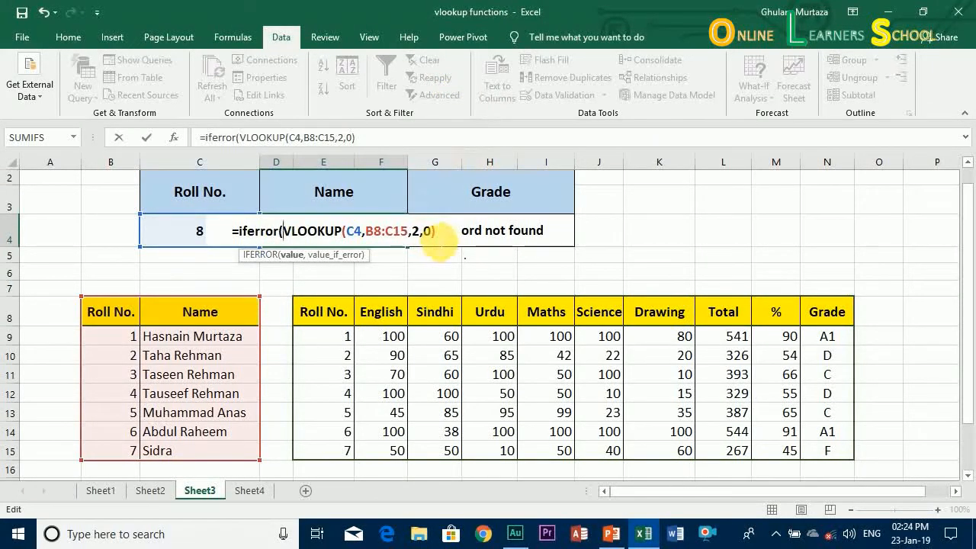
pyautogui.write(',B8:C15,2,0),')
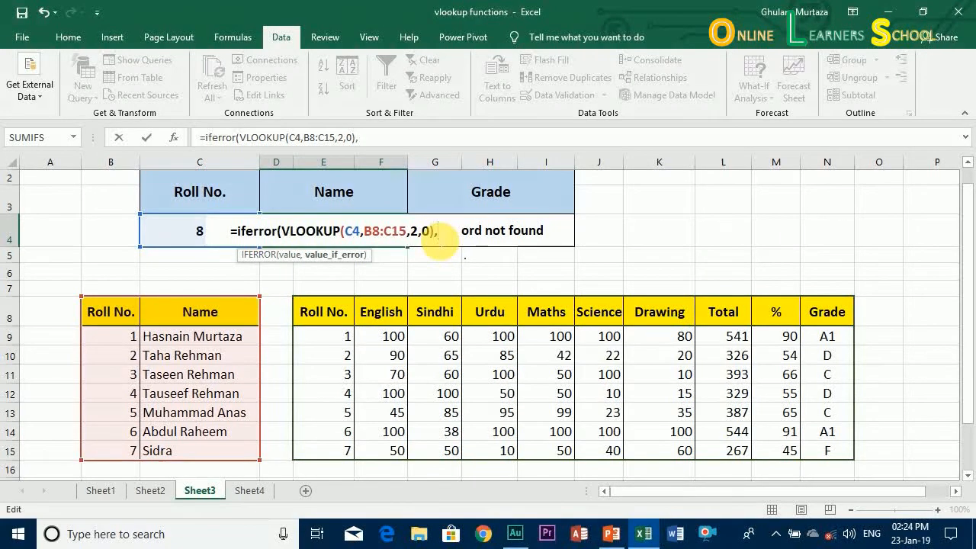
pyautogui.write('"Record ')
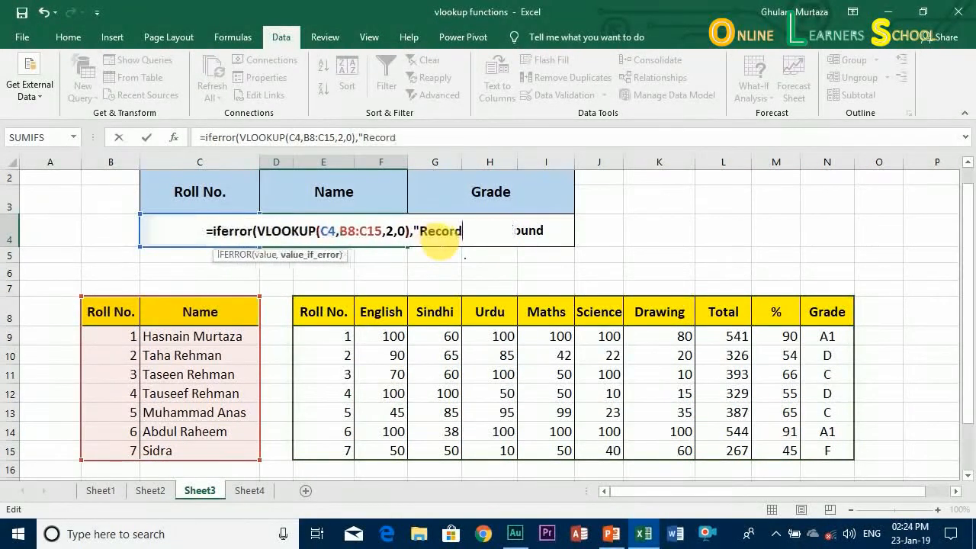
pyautogui.write('not')
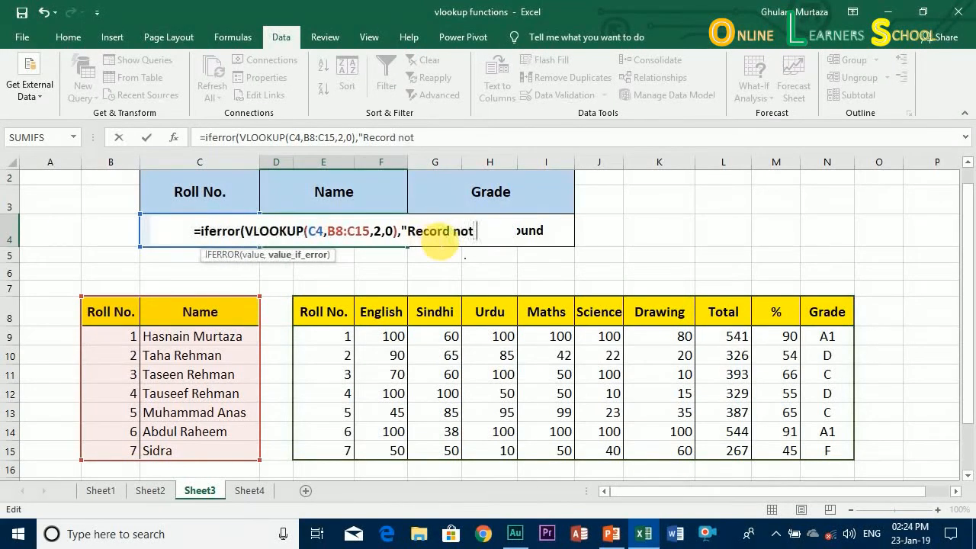
pyautogui.write(' found')
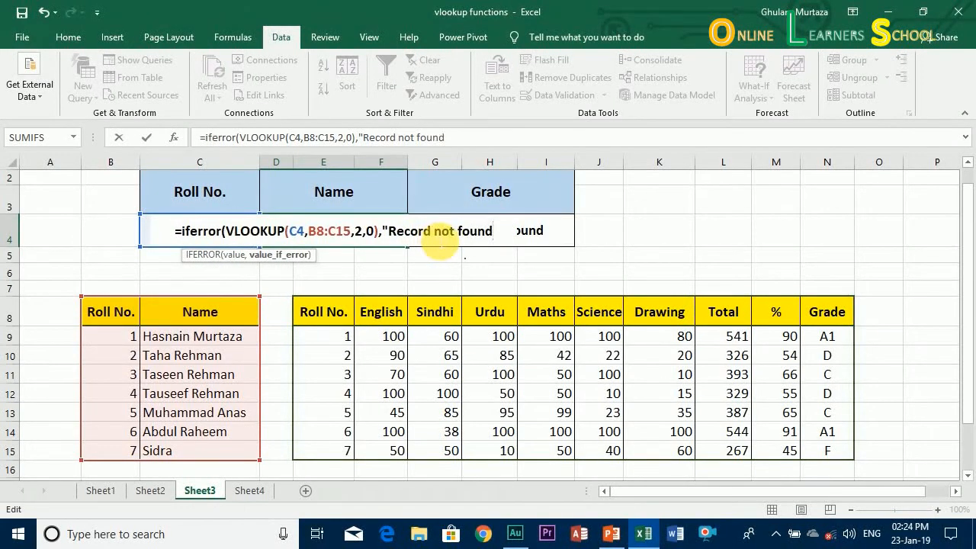
pyautogui.write('")')
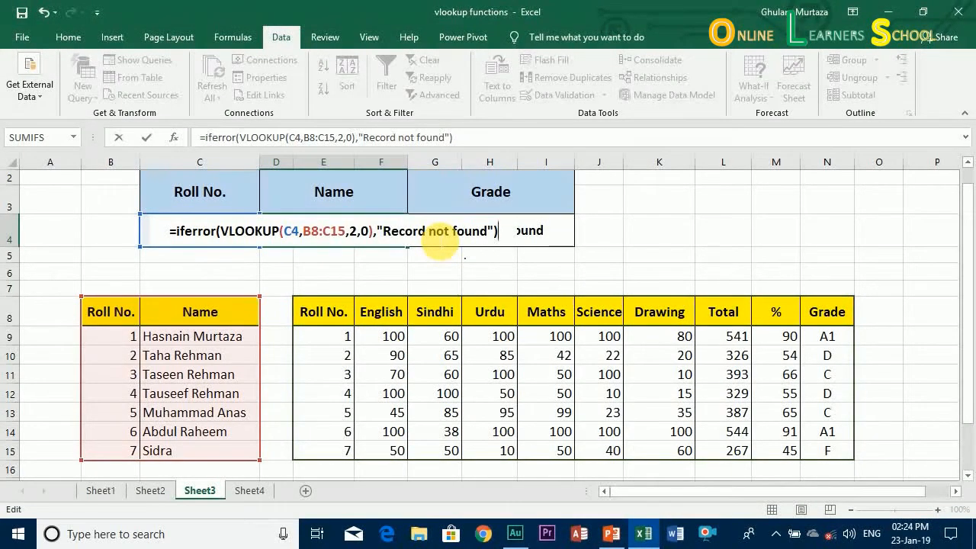
pyautogui.press('Return')
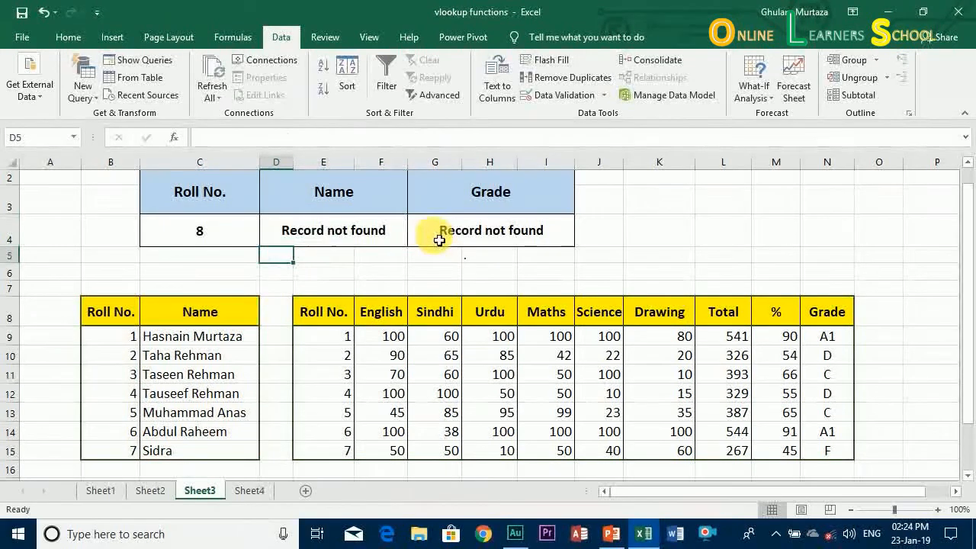
# Set the roll number in C4 to 1 and check the G4 formula against its heading in G2.
pyautogui.click(202, 231)
pyautogui.write('1')
pyautogui.press('Return')
pyautogui.press('Up')
pyautogui.press('Right')
pyautogui.press('Right')
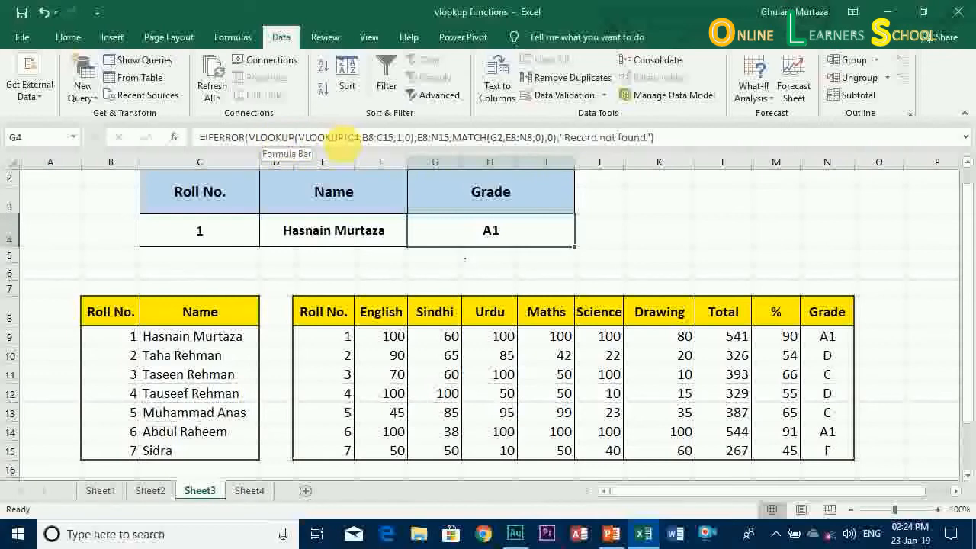
pyautogui.click(511, 217)
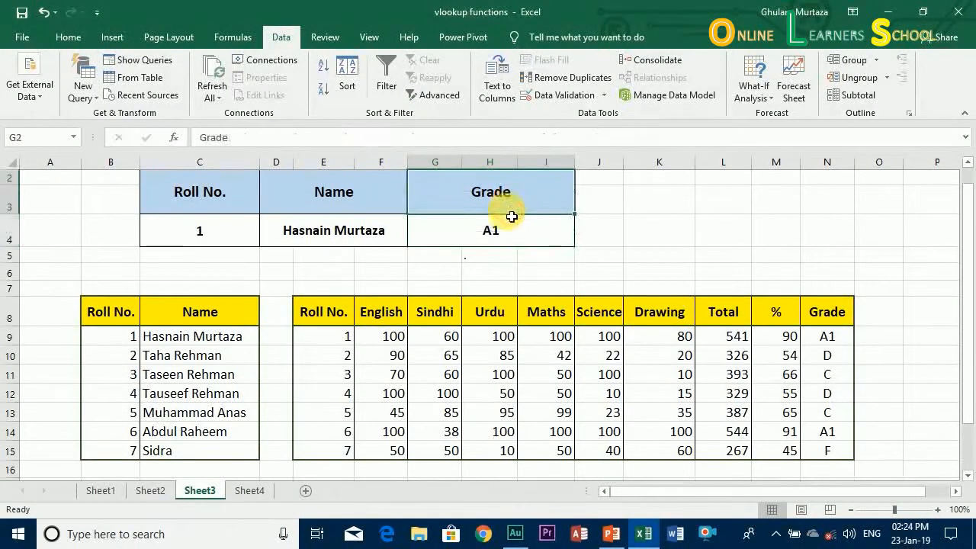
pyautogui.click(449, 226)
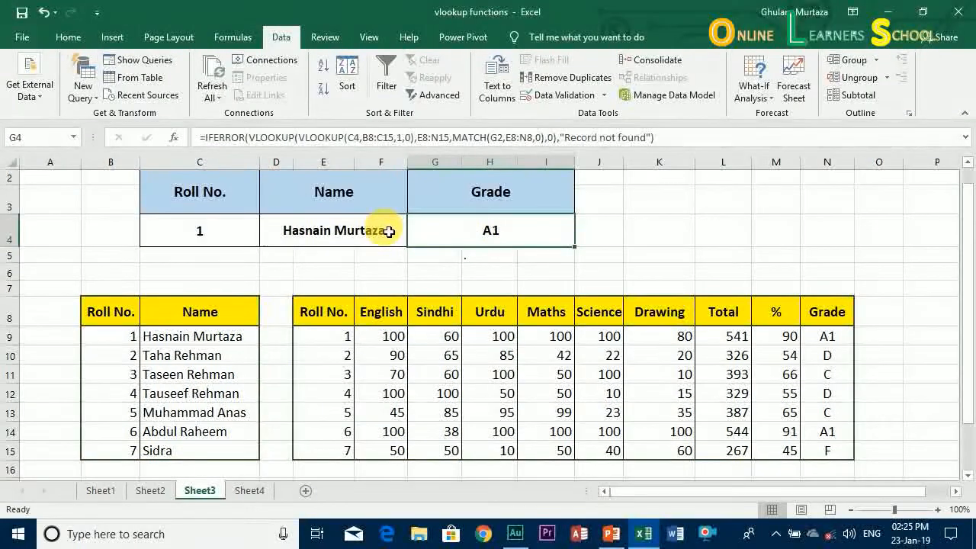
# Test both lookups by setting the roll number in C4 to 8 and back to 1, then select G4.
pyautogui.click(208, 235)
pyautogui.write('8')
pyautogui.press('Return')
pyautogui.click(208, 235)
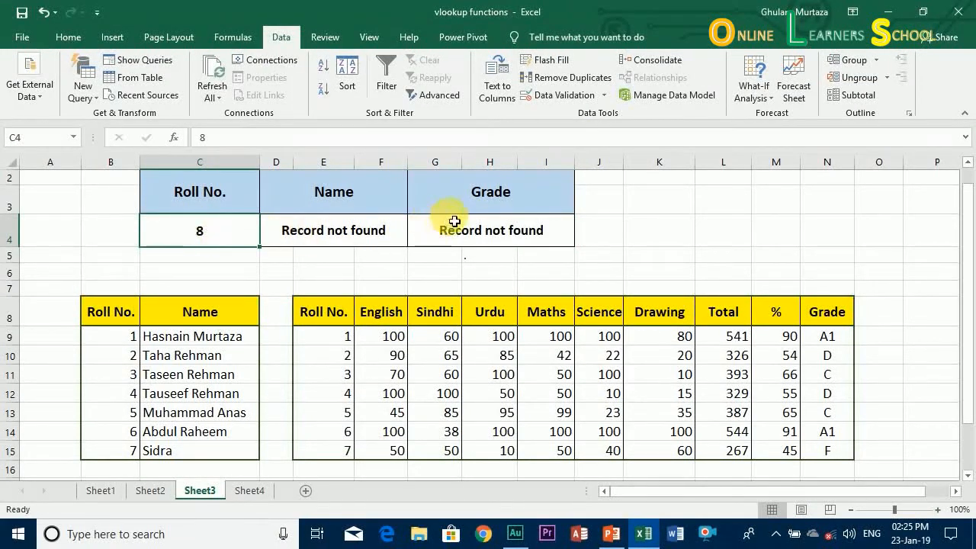
pyautogui.write('1')
pyautogui.press('Return')
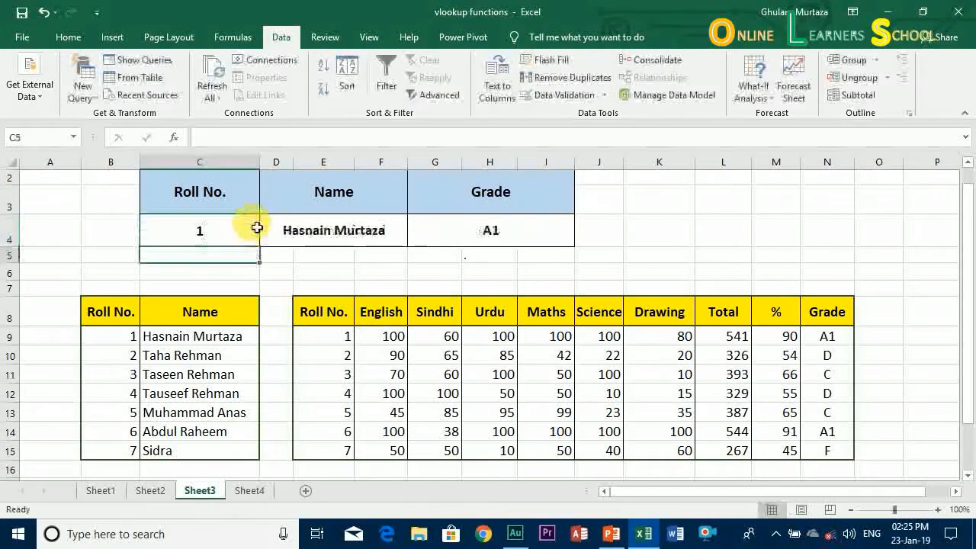
pyautogui.press('Up')
pyautogui.press('Right')
pyautogui.press('Right')
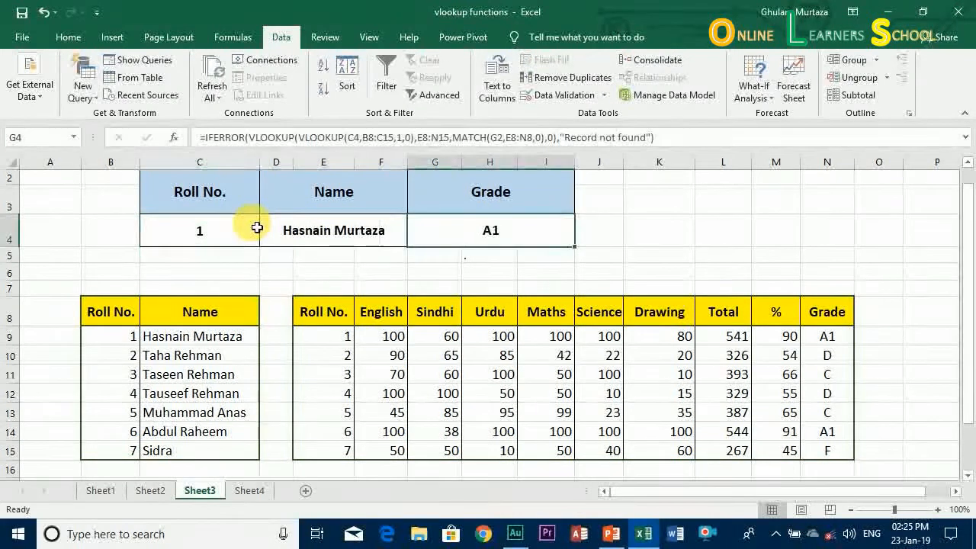
# Add List data validation to the heading cell G2, using the table headers $F$8:$N$8 as the source.
pyautogui.click(507, 194)
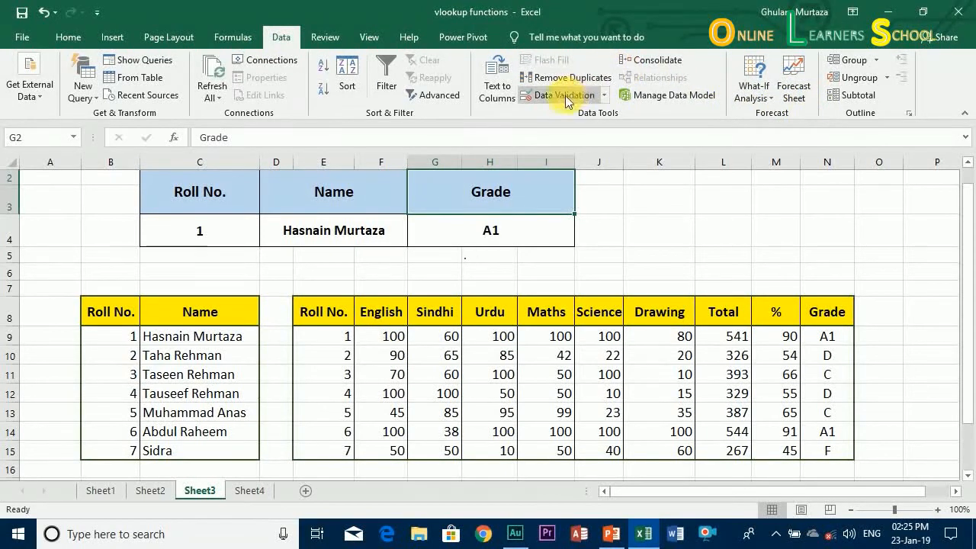
pyautogui.click(607, 101)
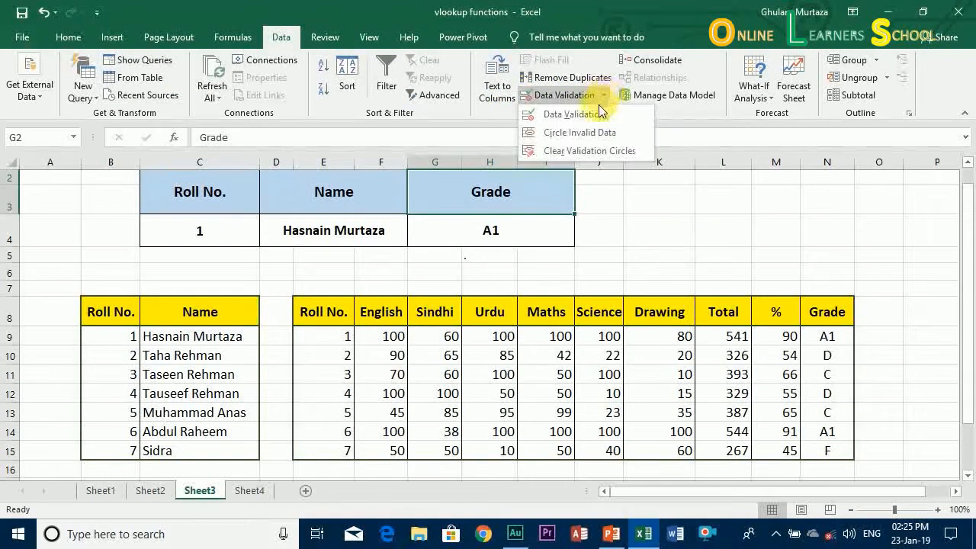
pyautogui.click(597, 112)
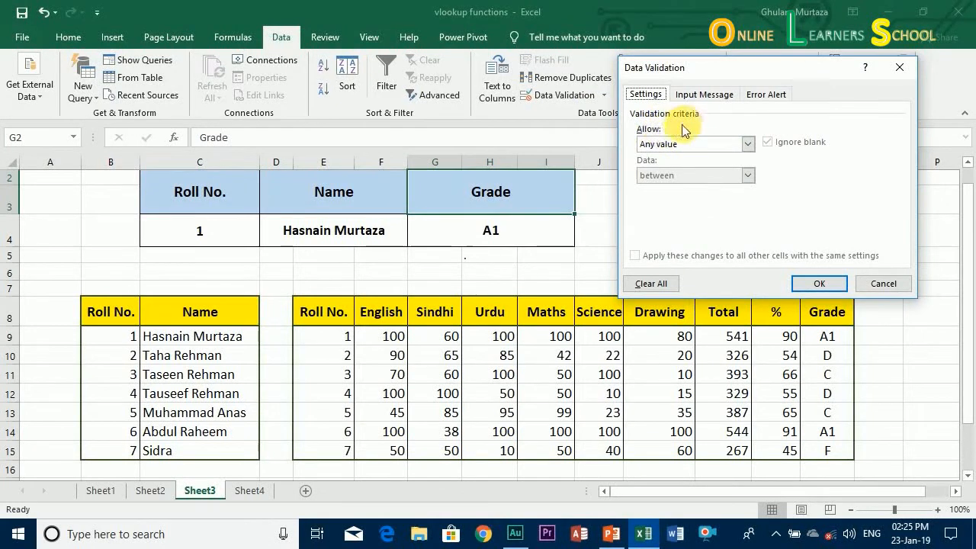
pyautogui.click(749, 145)
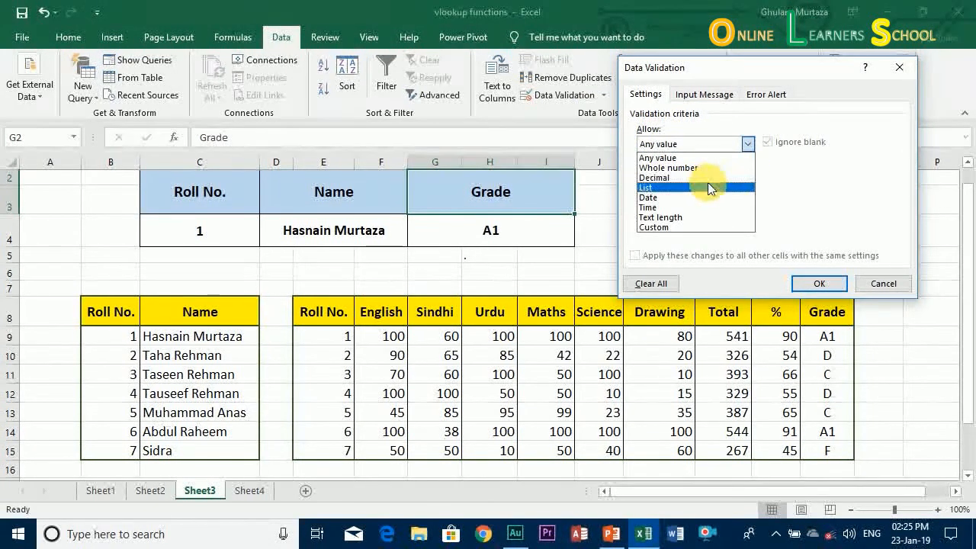
pyautogui.click(708, 184)
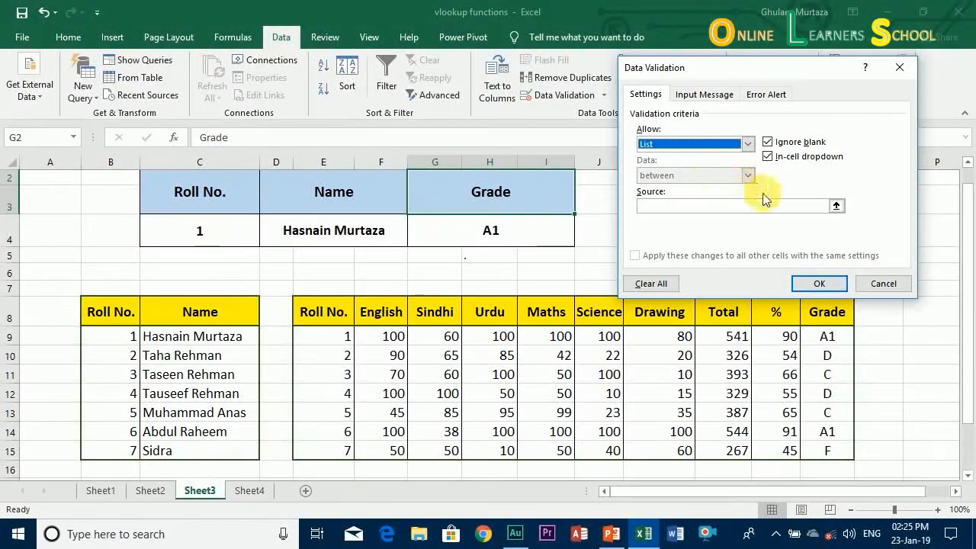
pyautogui.click(839, 210)
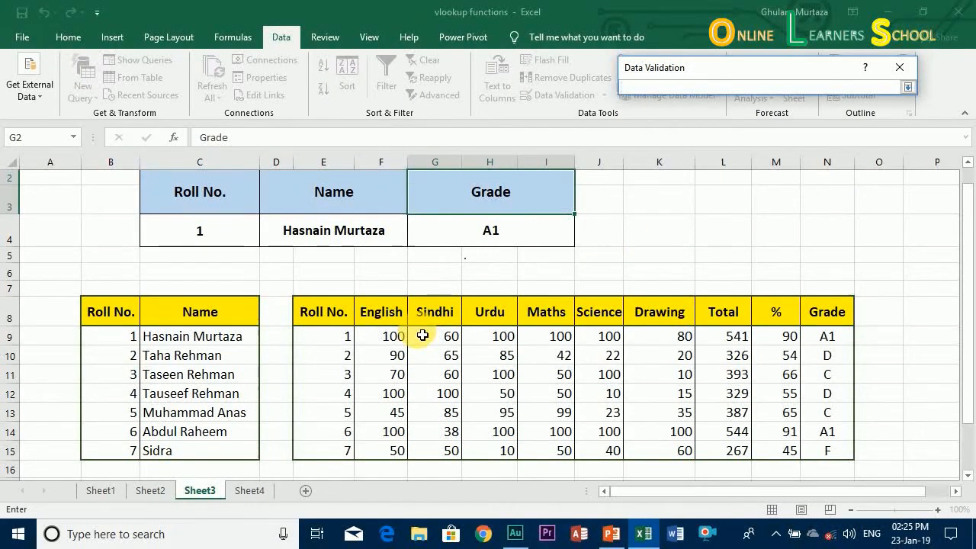
pyautogui.moveTo(372, 320); pyautogui.dragTo(808, 325)
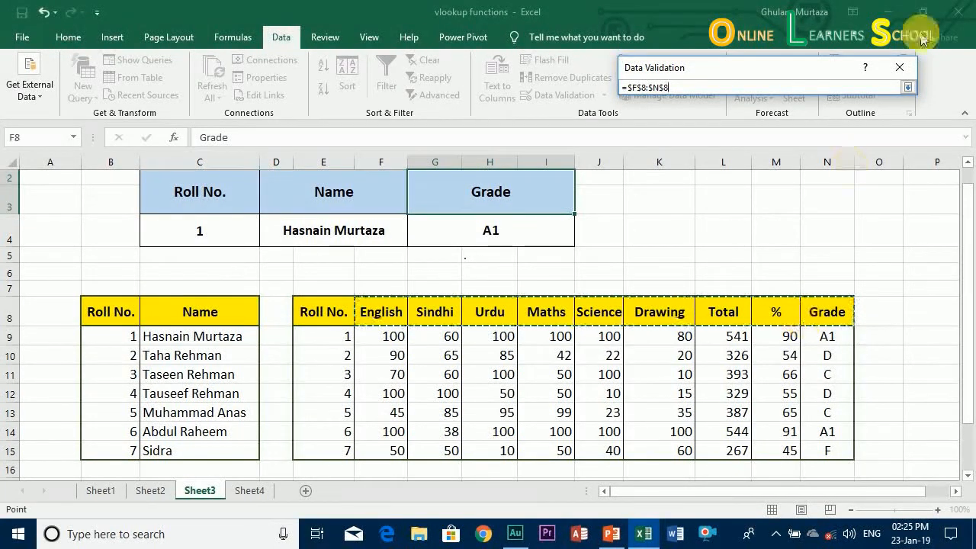
pyautogui.click(907, 87)
pyautogui.click(805, 289)
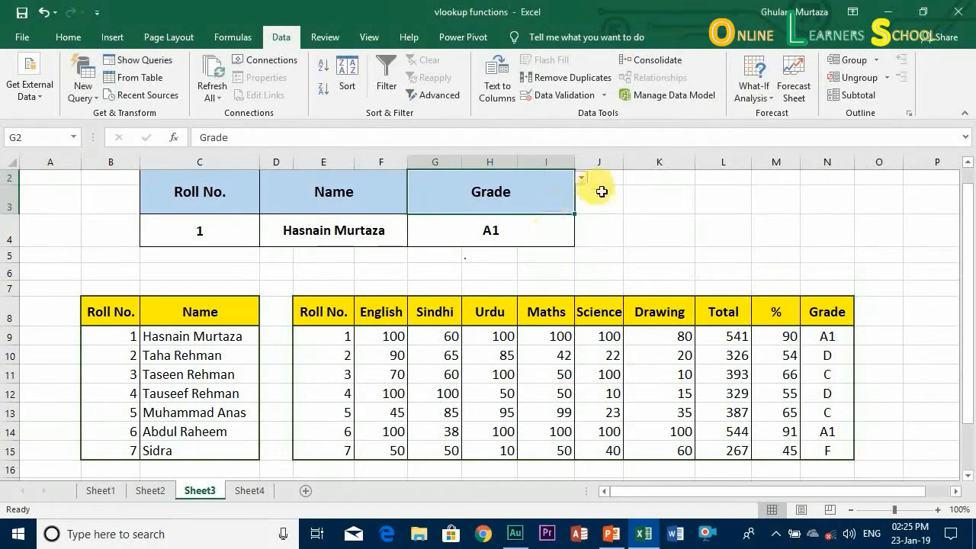
# Test the heading list in G2 by choosing English, Sindhi, Science and Drawing, and return it to Grade.
pyautogui.click(582, 178)
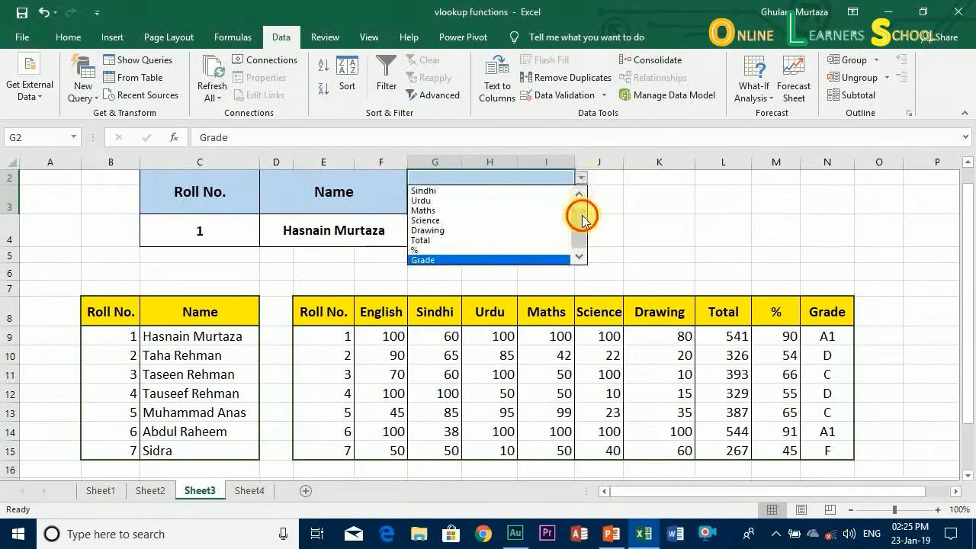
pyautogui.click(578, 193)
pyautogui.click(524, 192)
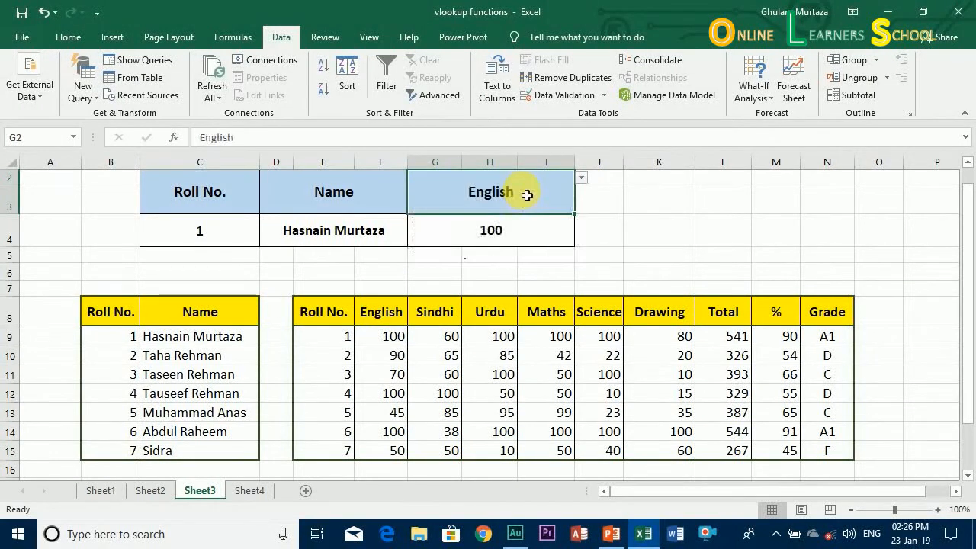
pyautogui.click(581, 178)
pyautogui.click(558, 198)
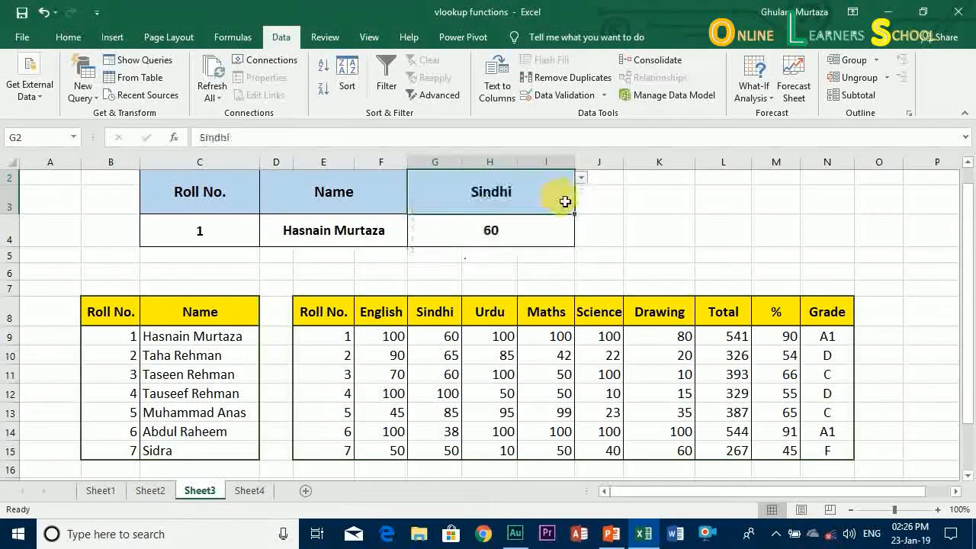
pyautogui.click(582, 179)
pyautogui.click(529, 218)
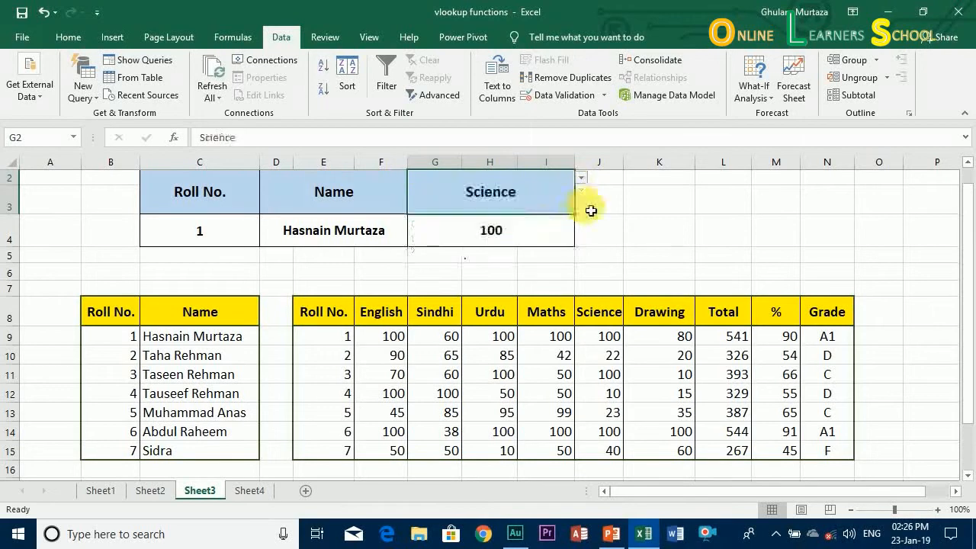
pyautogui.click(582, 179)
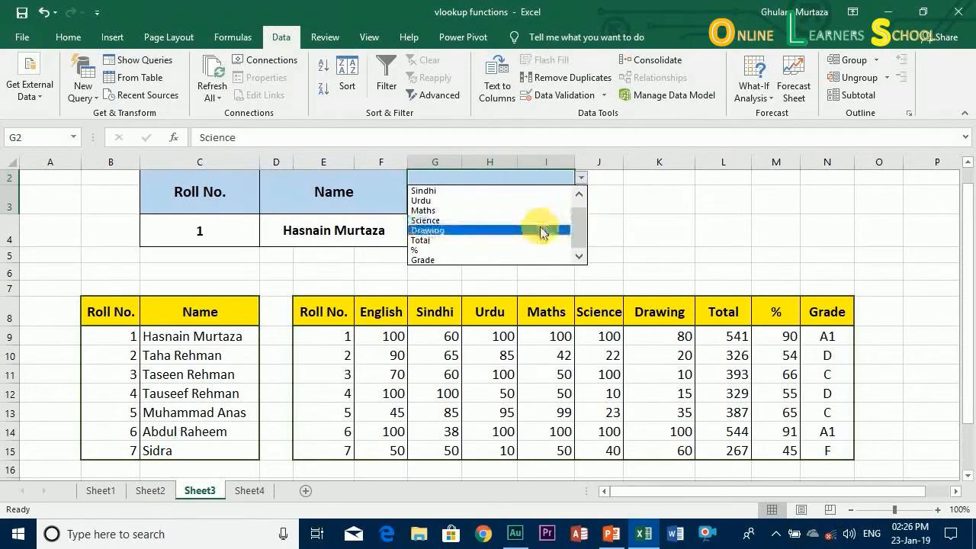
pyautogui.click(539, 227)
pyautogui.click(581, 177)
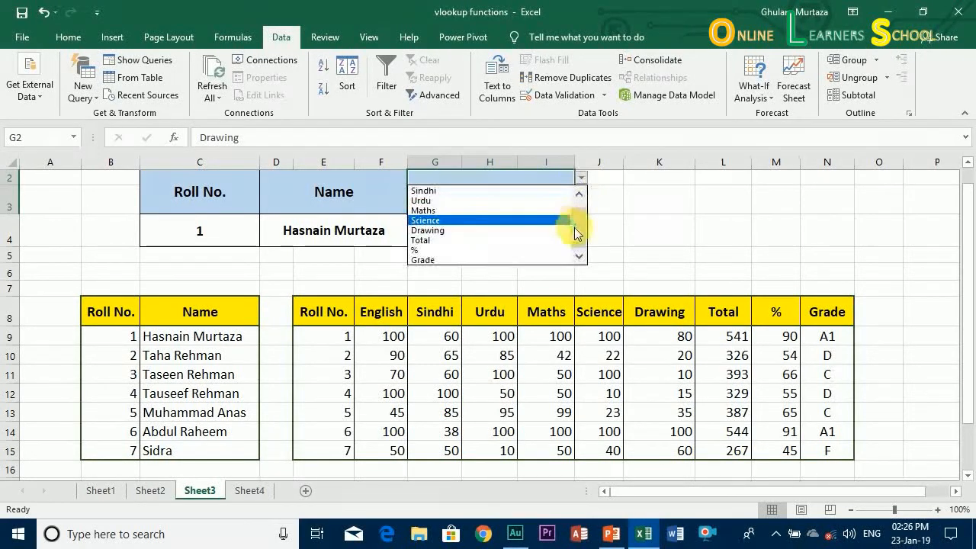
pyautogui.click(501, 258)
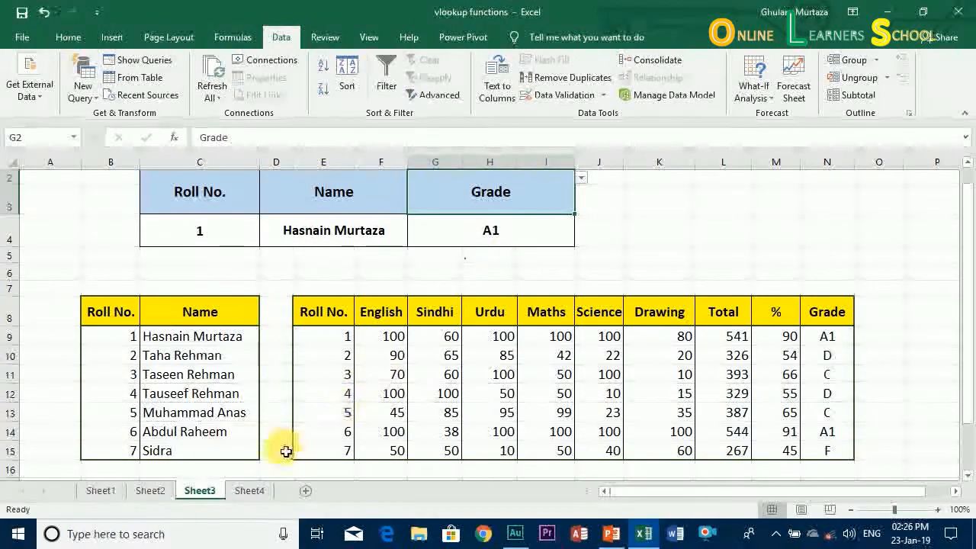
# Review the nested lookup formula in G4 on Sheet3 and compare it with the G4 formula on Sheet2.
pyautogui.click(328, 318)
pyautogui.click(182, 274)
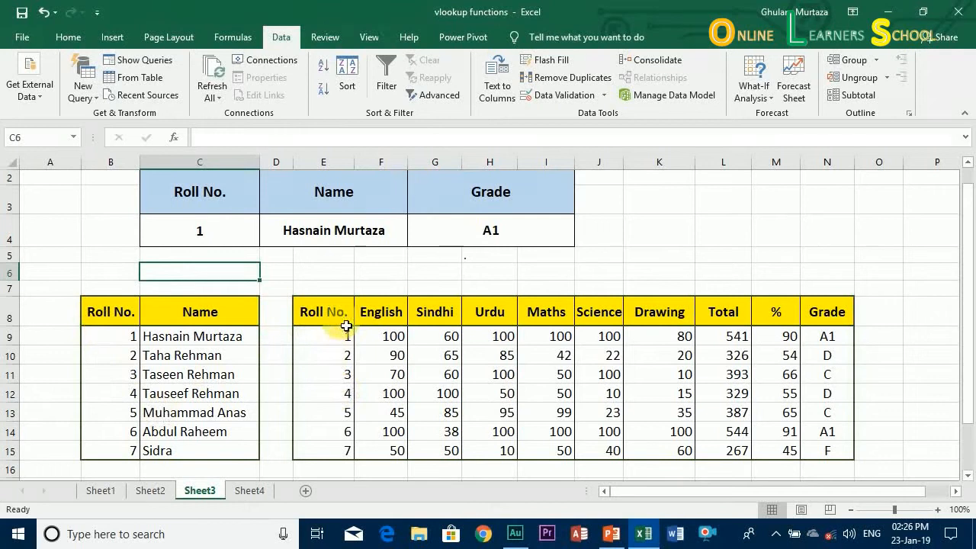
pyautogui.click(503, 244)
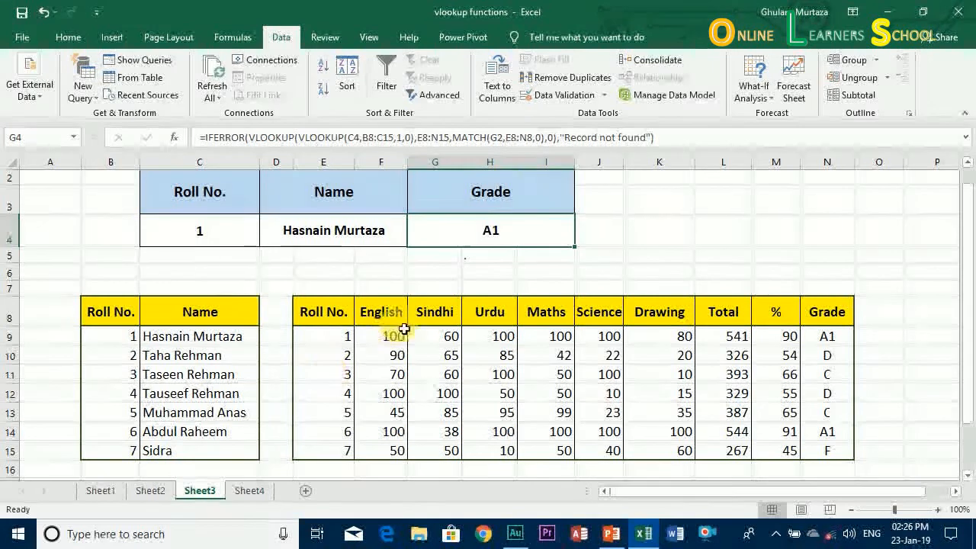
pyautogui.click(152, 496)
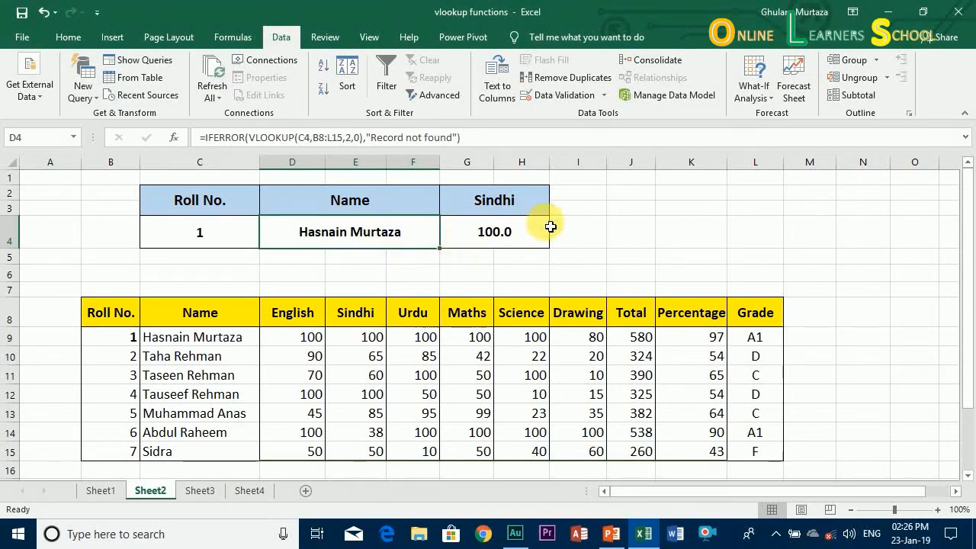
pyautogui.click(468, 245)
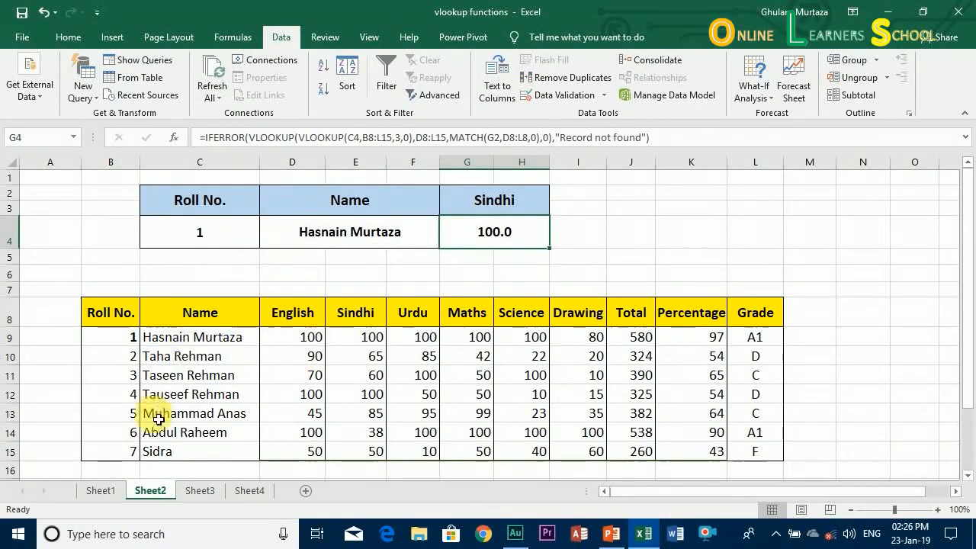
# Set the roll number in C4 on Sheet2 to 6 and compare the lookup in G4 with the Sindhi mark in E14.
pyautogui.click(181, 239)
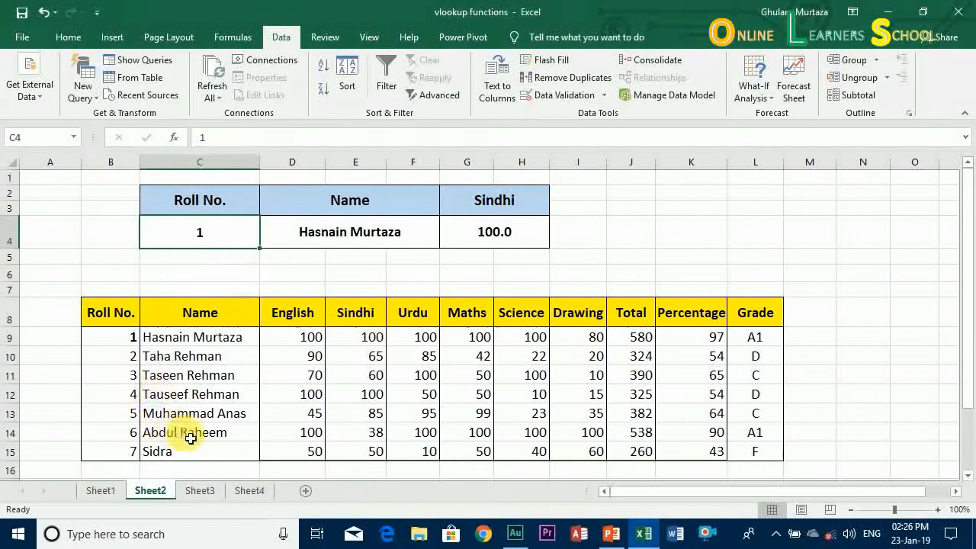
pyautogui.write('6')
pyautogui.press('Return')
pyautogui.click(189, 229)
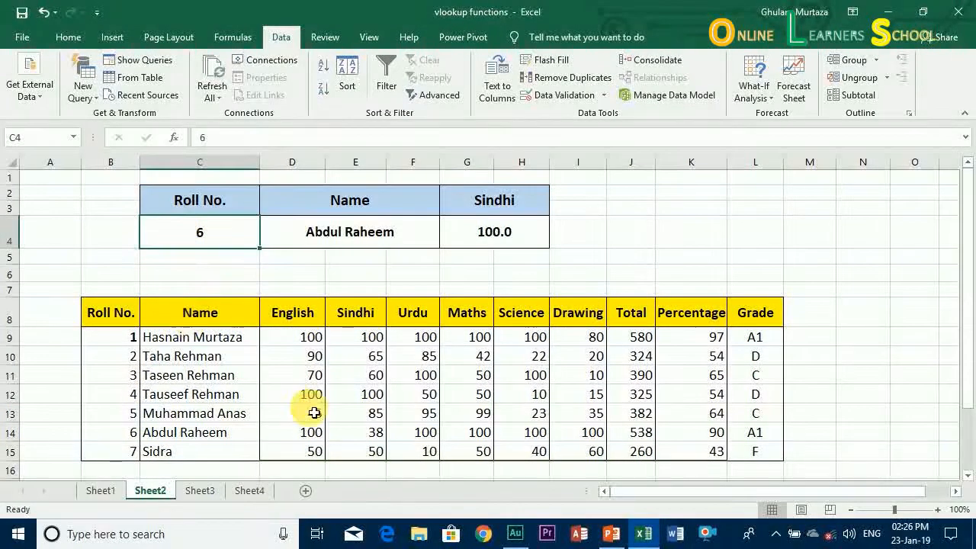
pyautogui.click(377, 433)
pyautogui.click(509, 242)
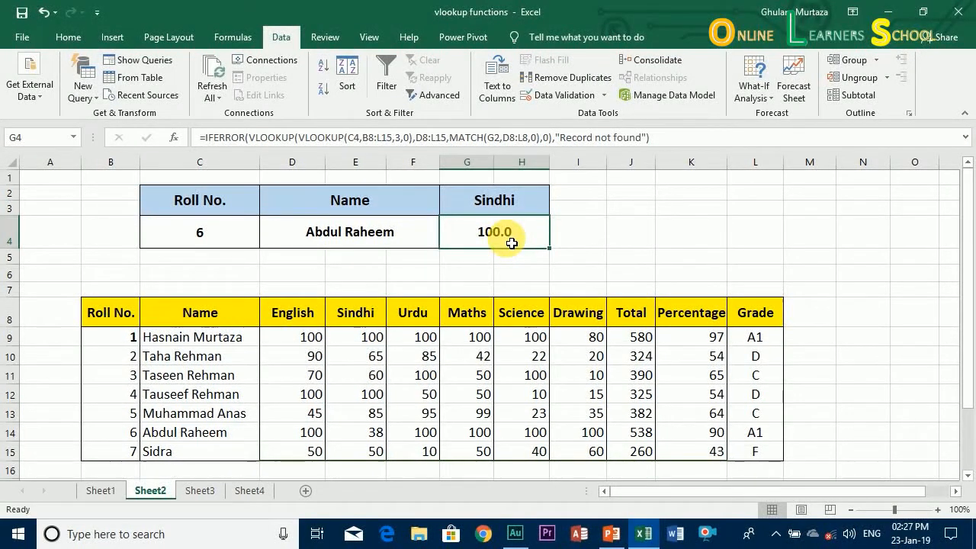
# Change the English marks to 35 in D9 and 20 in D14, and select the neighbouring Sindhi mark in E14.
pyautogui.click(315, 337)
pyautogui.press('Return')
pyautogui.press('Return')
pyautogui.press('Return')
pyautogui.press('Return')
pyautogui.press('Return')
pyautogui.press('Return')
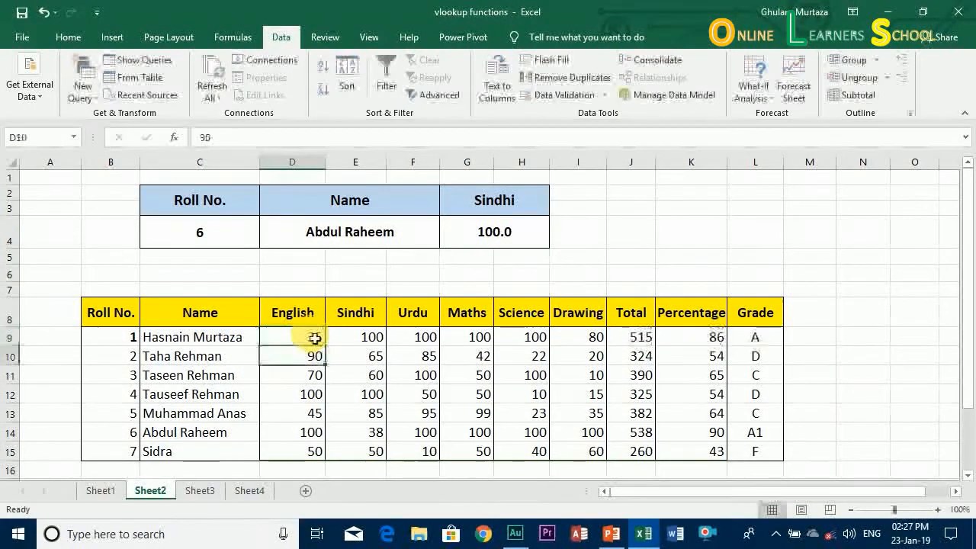
pyautogui.press('Up')
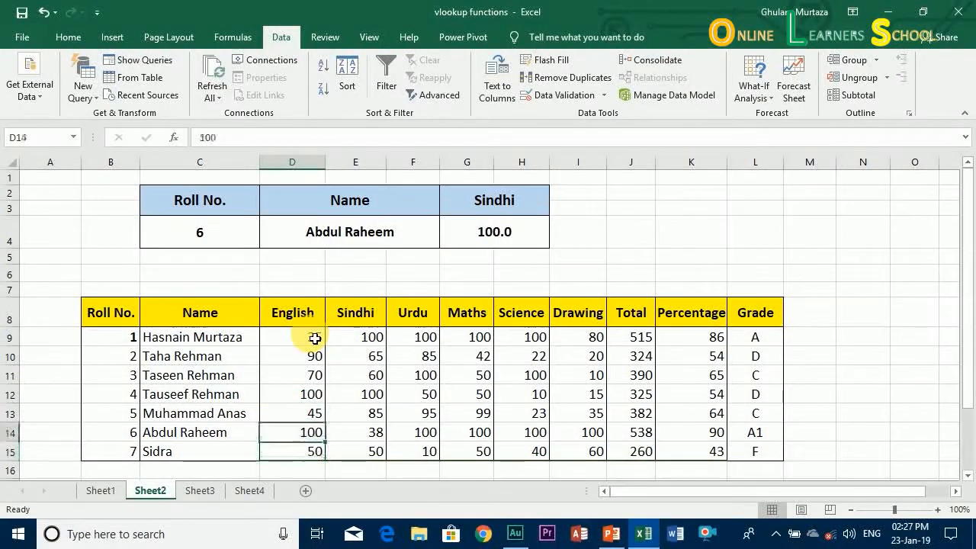
pyautogui.write('20')
pyautogui.press('Return')
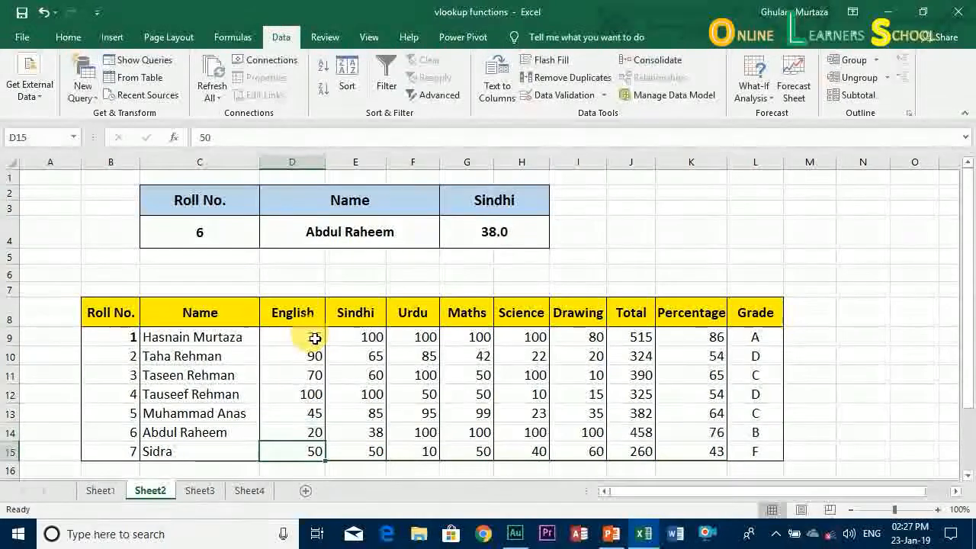
pyautogui.press('Up')
pyautogui.press('Right')
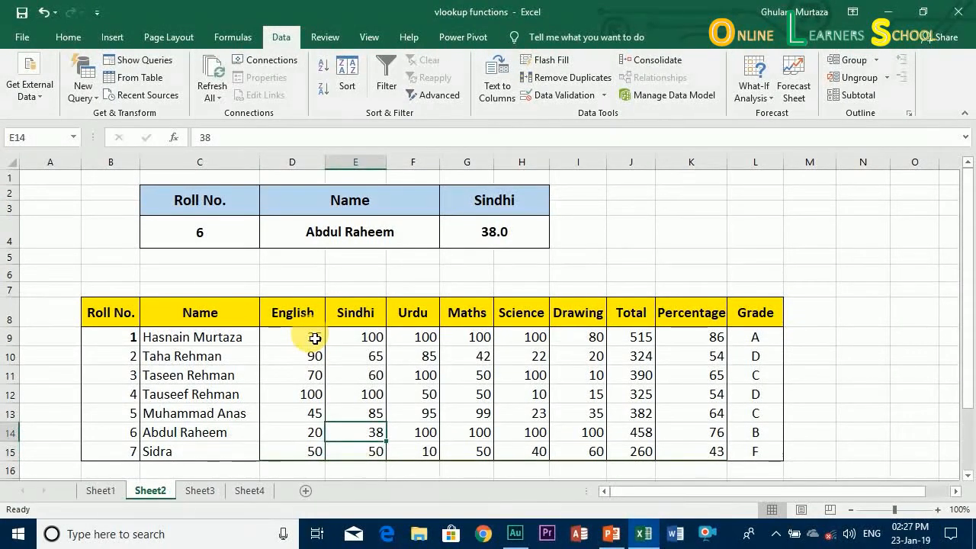